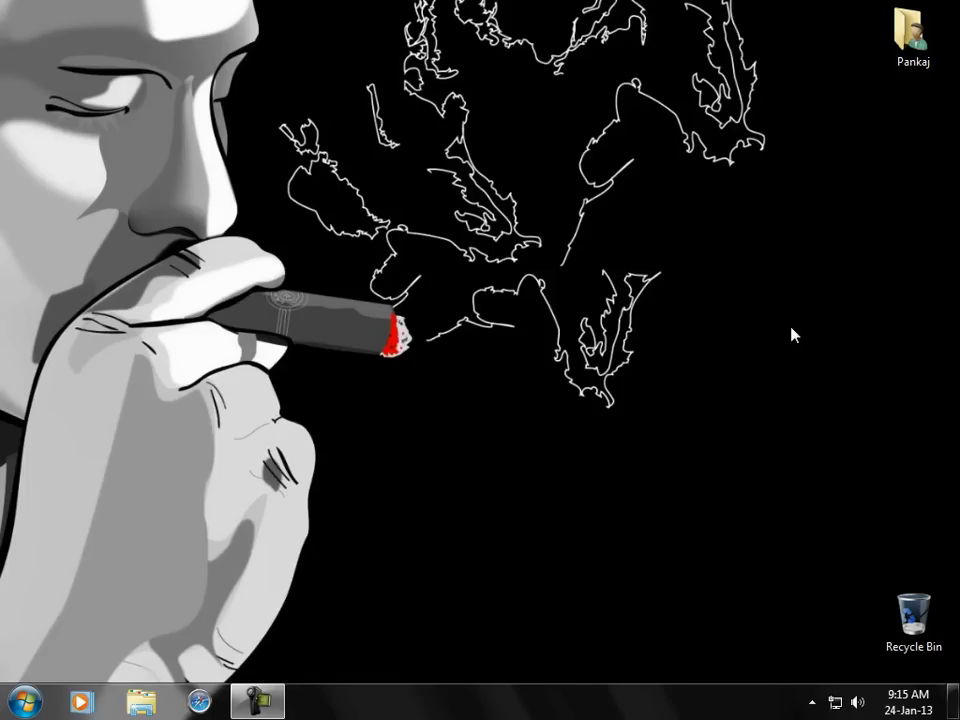
Step: Run msconfig to open the System Configuration utility
left_click(25, 701)
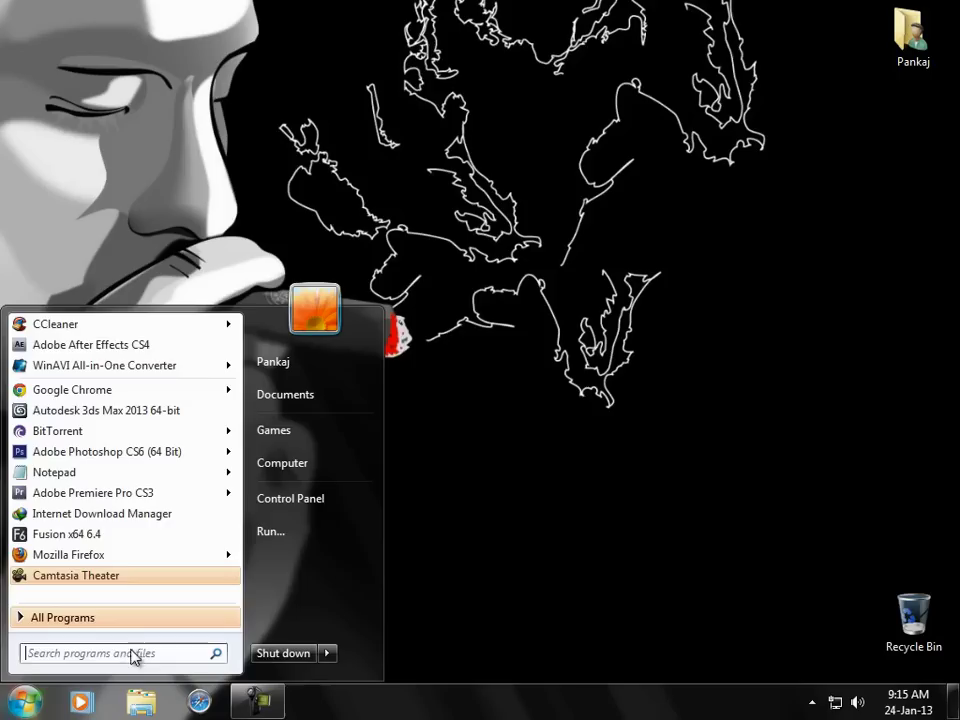
left_click(294, 540)
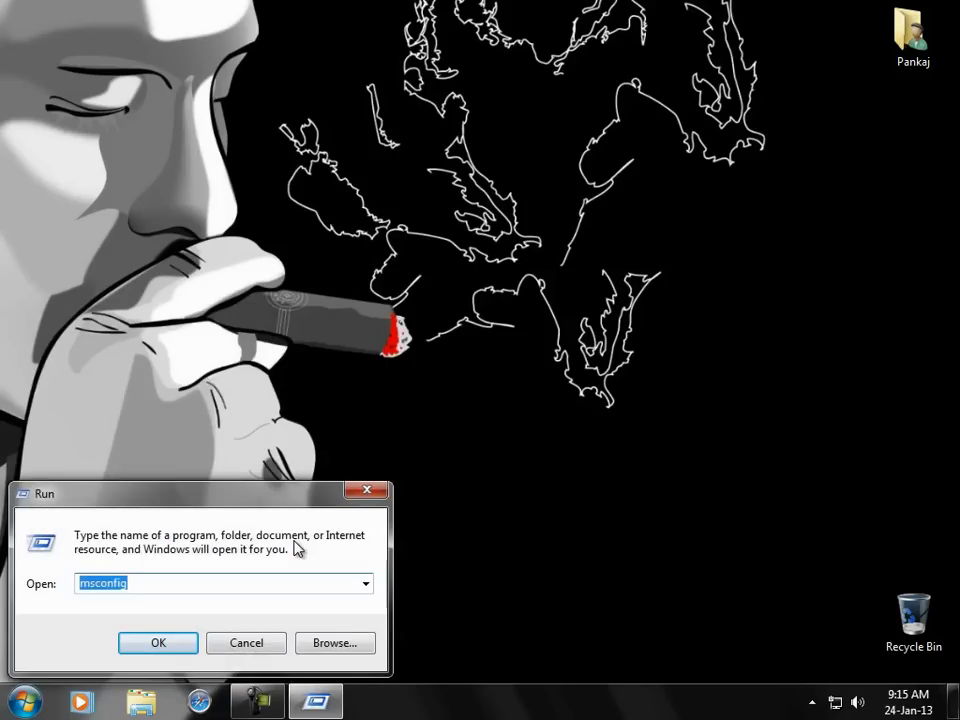
type("mscon")
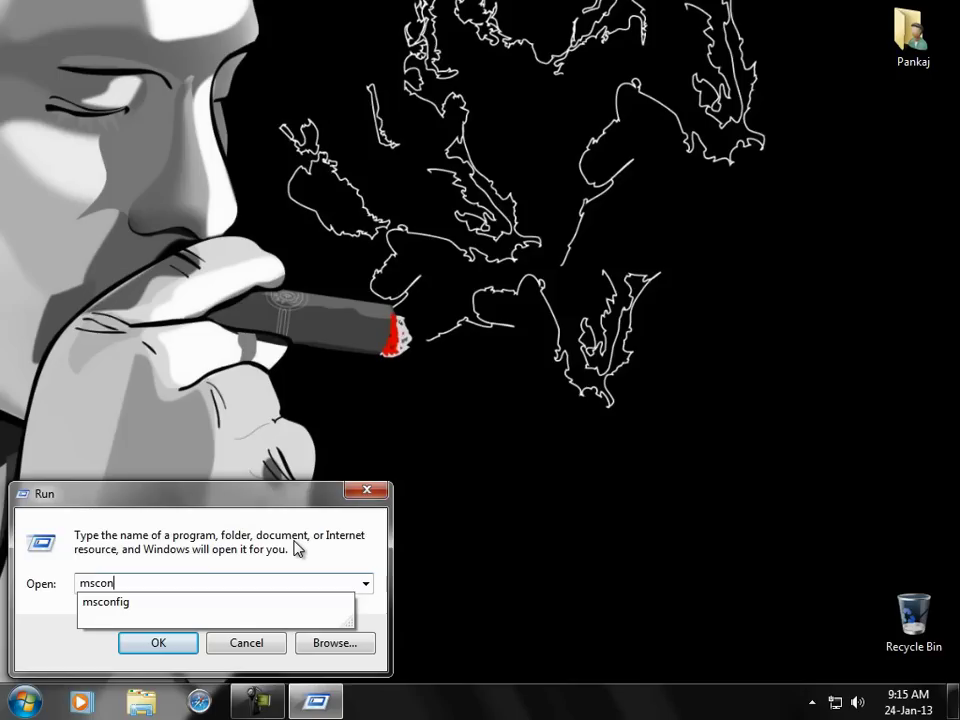
type("fig")
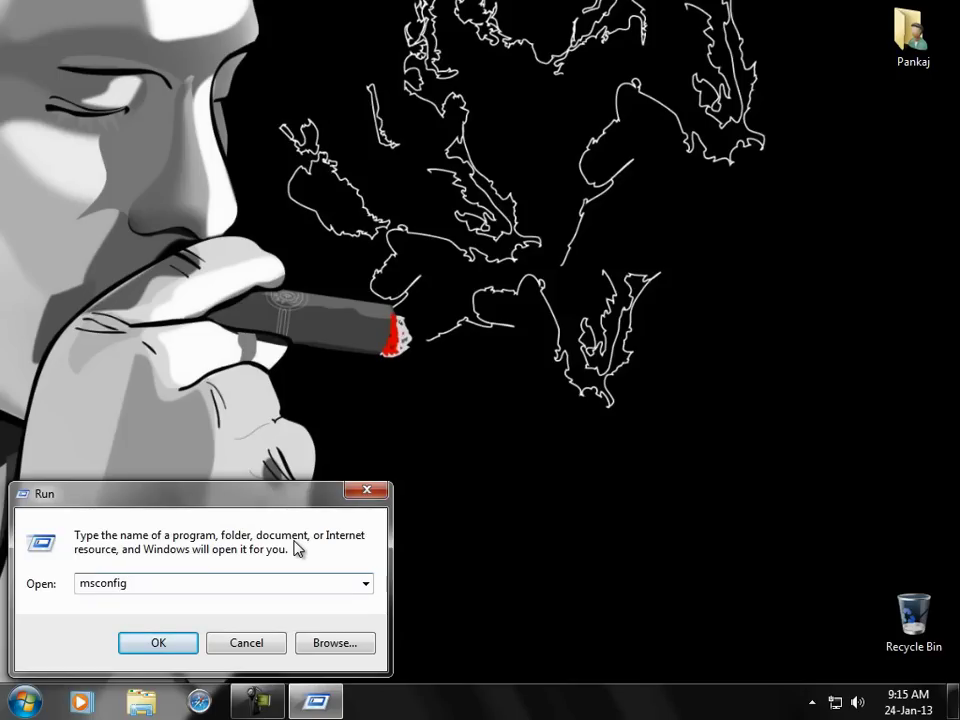
left_click(160, 643)
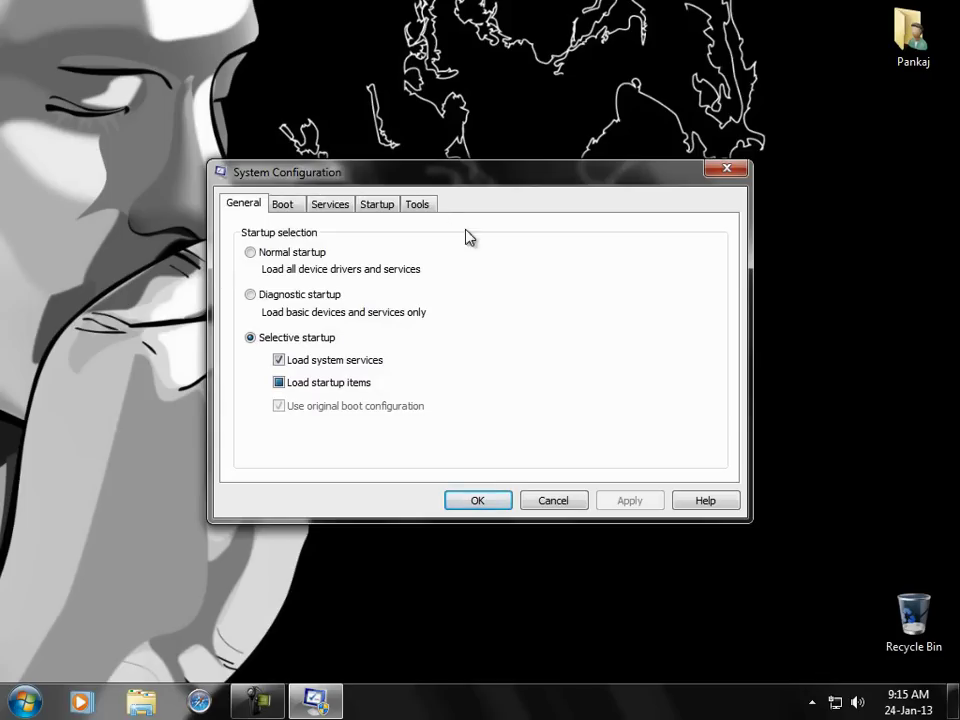
Step: Review the list of startup items to see which programs are set to load with Windows
left_click(377, 204)
scroll(390, 345, "down", 1)
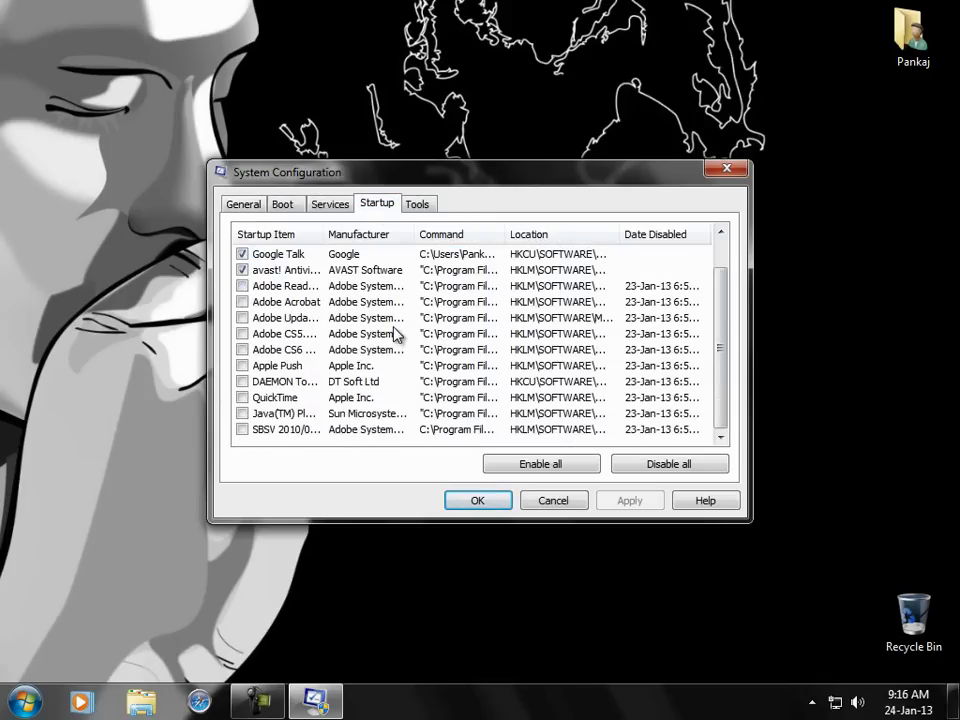
scroll(395, 335, "up", 1)
scroll(395, 335, "down", 1)
key("Home")
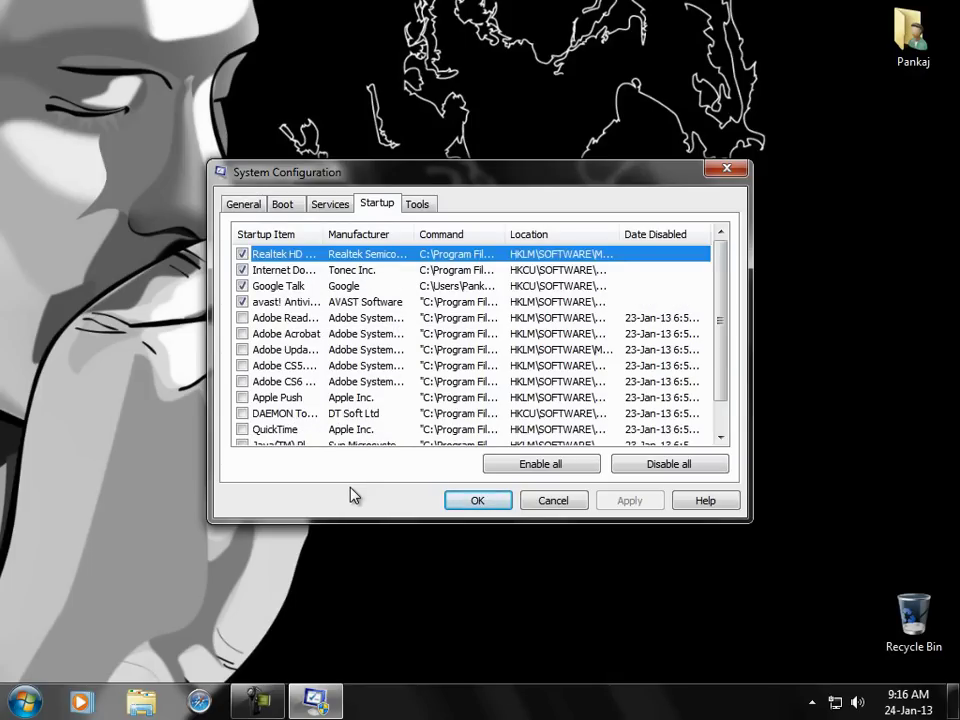
double_click(242, 302)
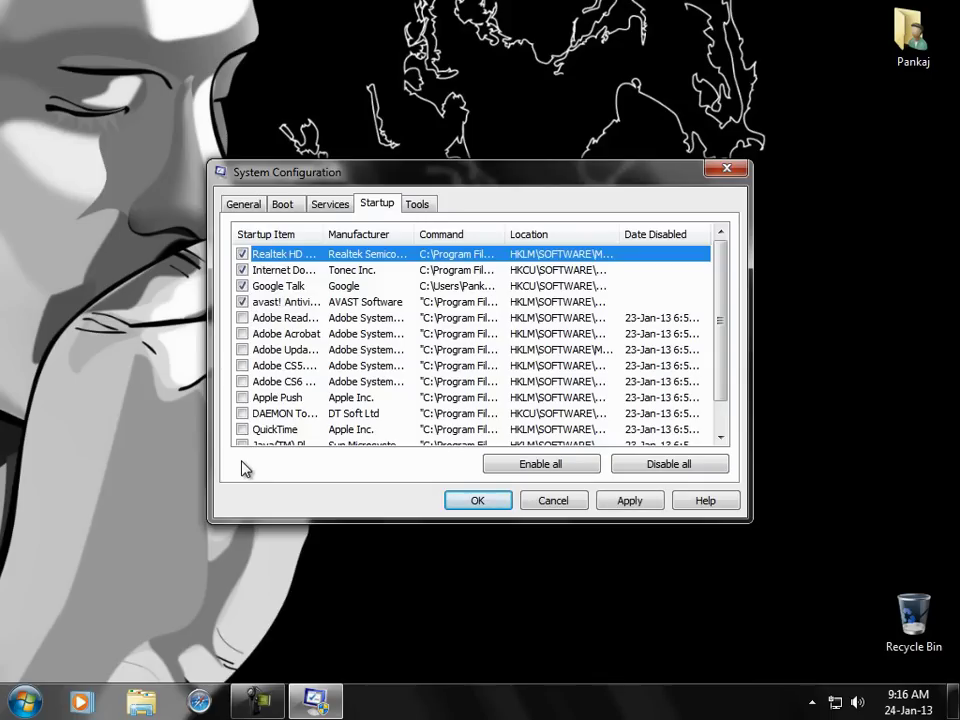
Step: Disable all startup items except Realtek HD, Google Talk and avast! Antivirus, and save the changes without restarting
left_click(660, 465)
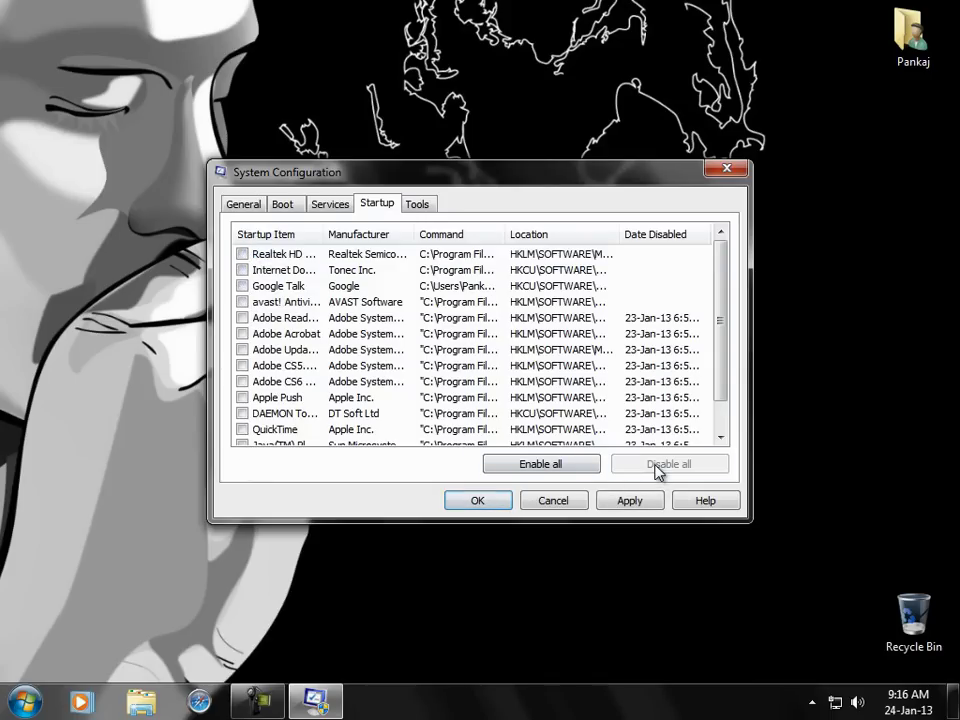
left_click(243, 256)
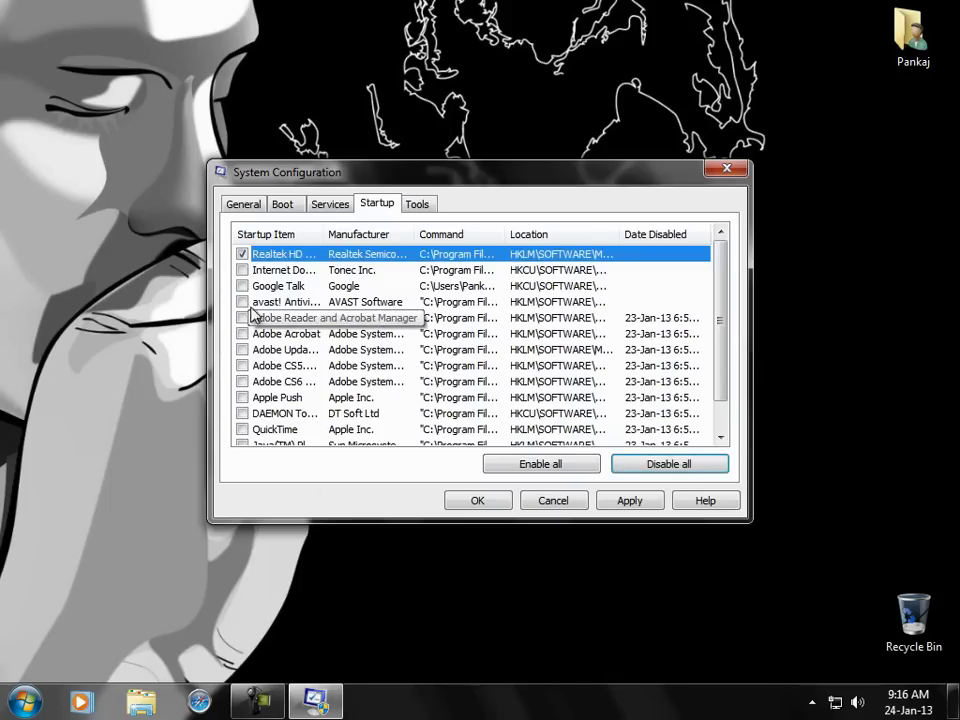
left_click(243, 287)
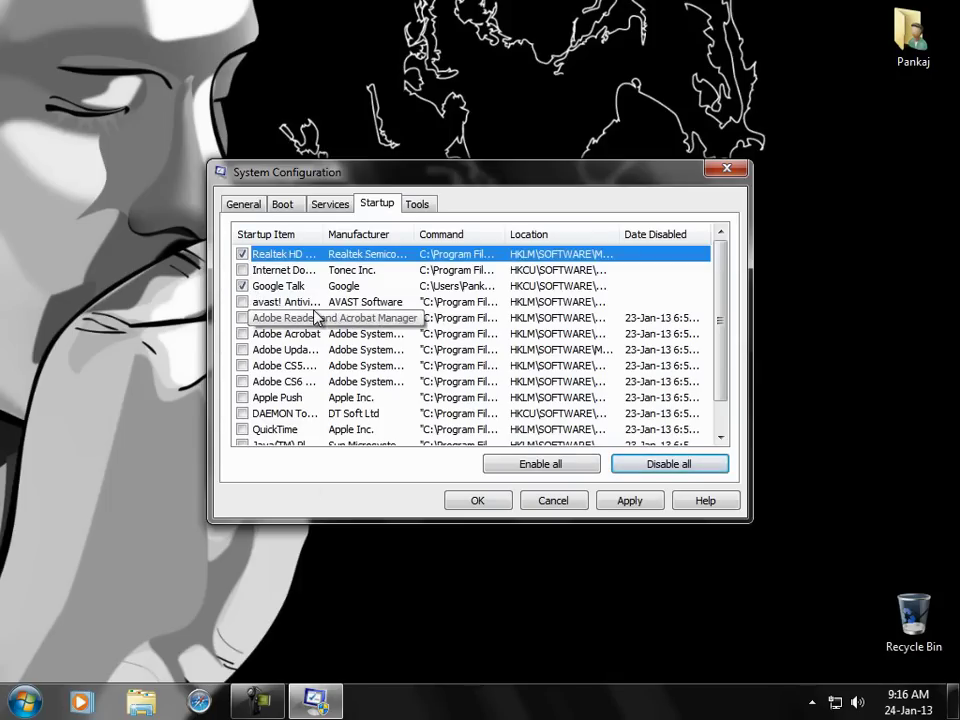
left_click(243, 302)
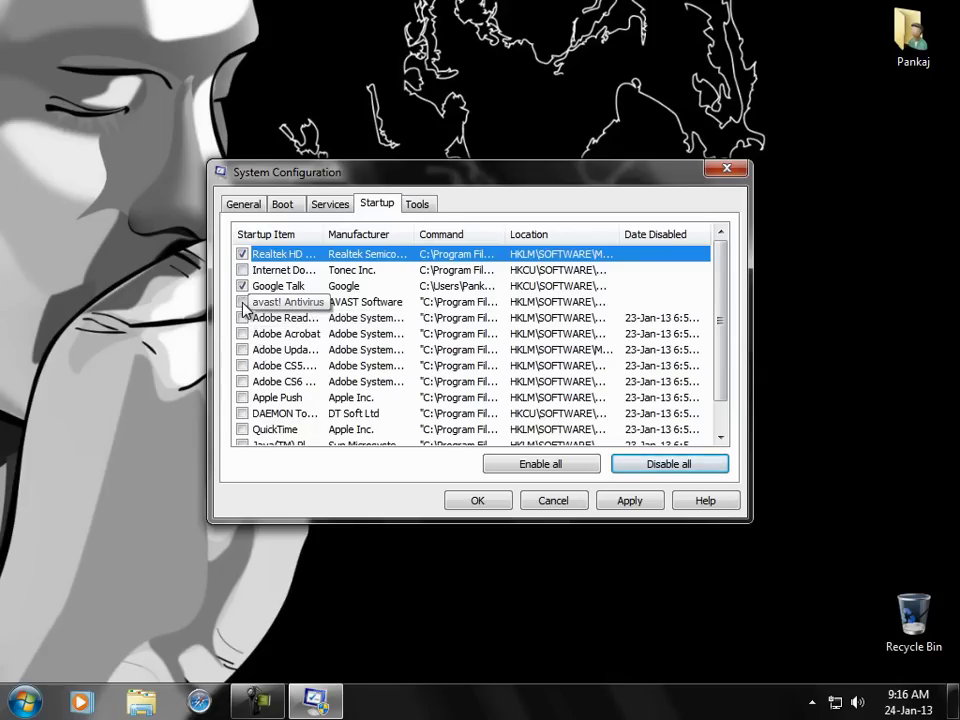
scroll(369, 392, "down", 1)
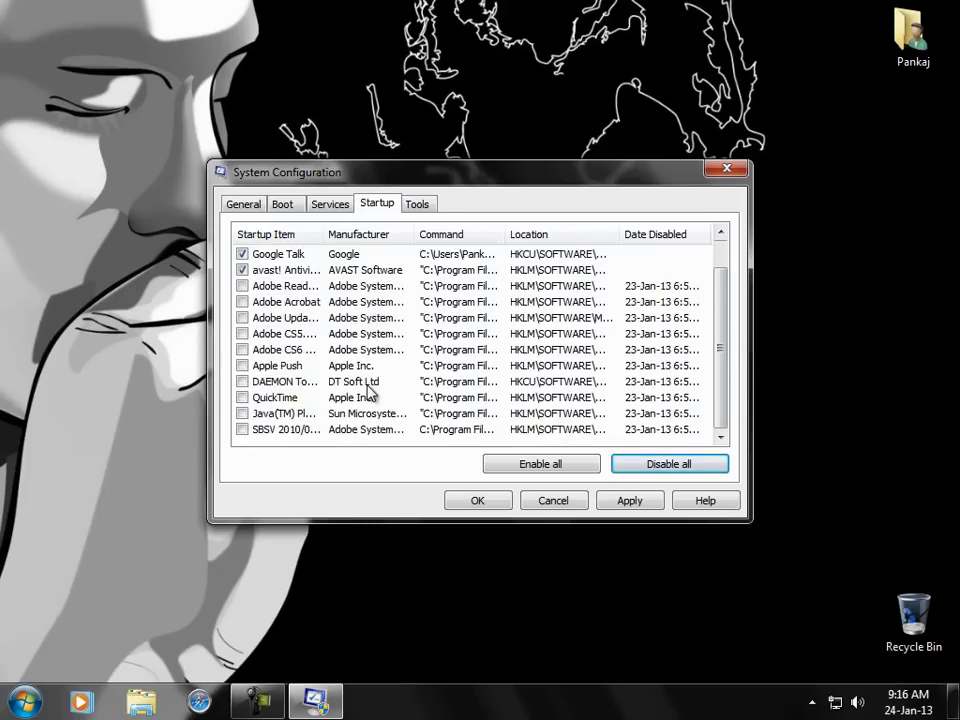
scroll(369, 392, "up", 1)
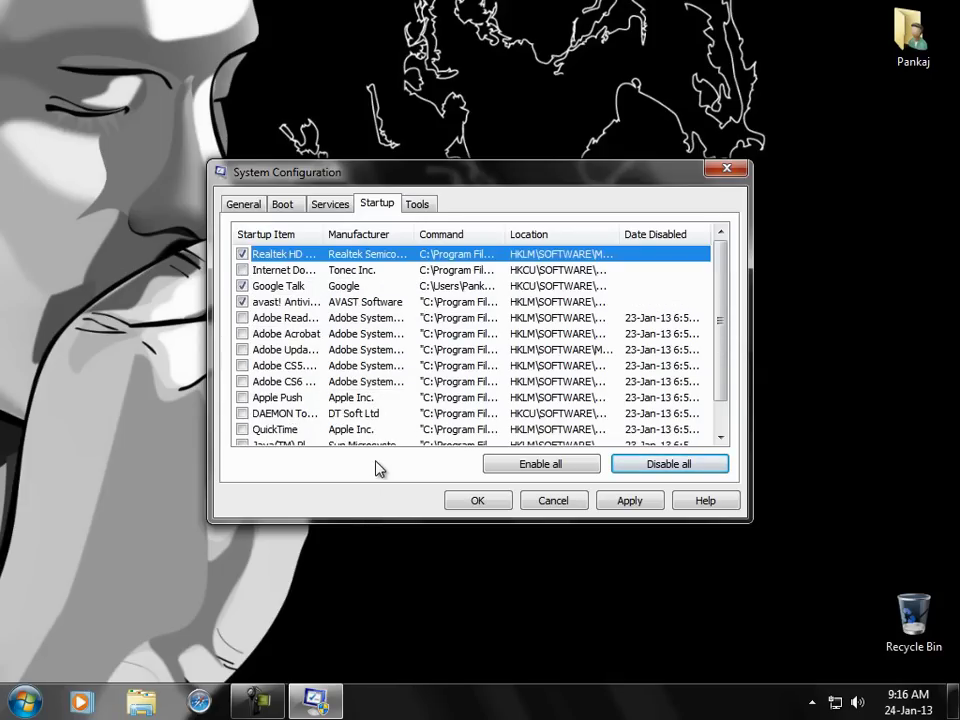
left_click(479, 505)
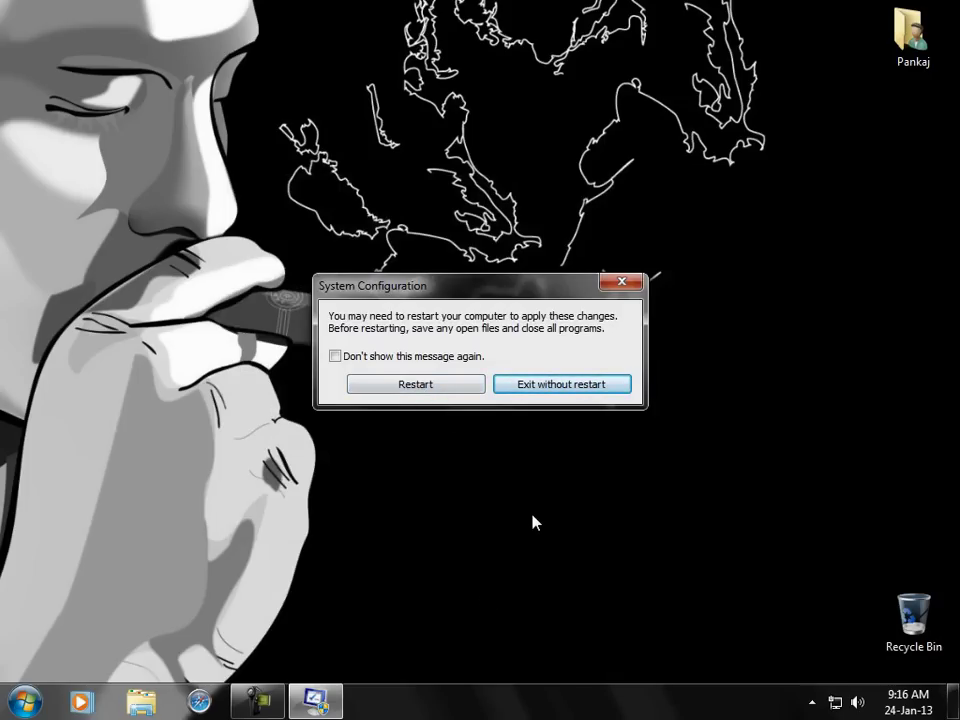
left_click(612, 286)
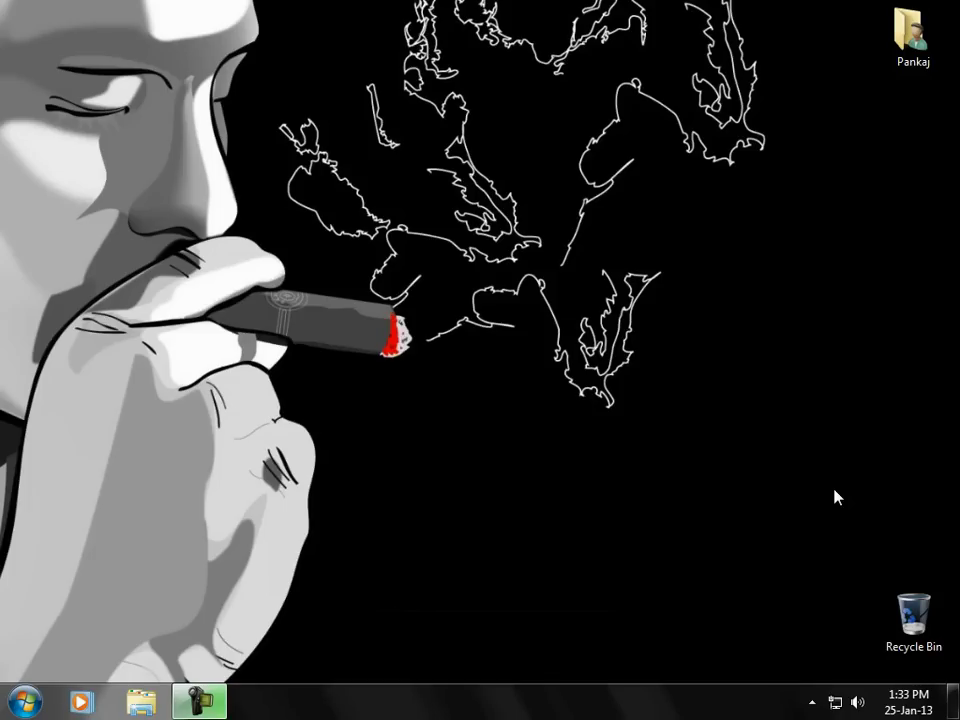
Step: Open the Computer window and check the file system in the properties of removable drive K:
key("super+e")
right_click(683, 267)
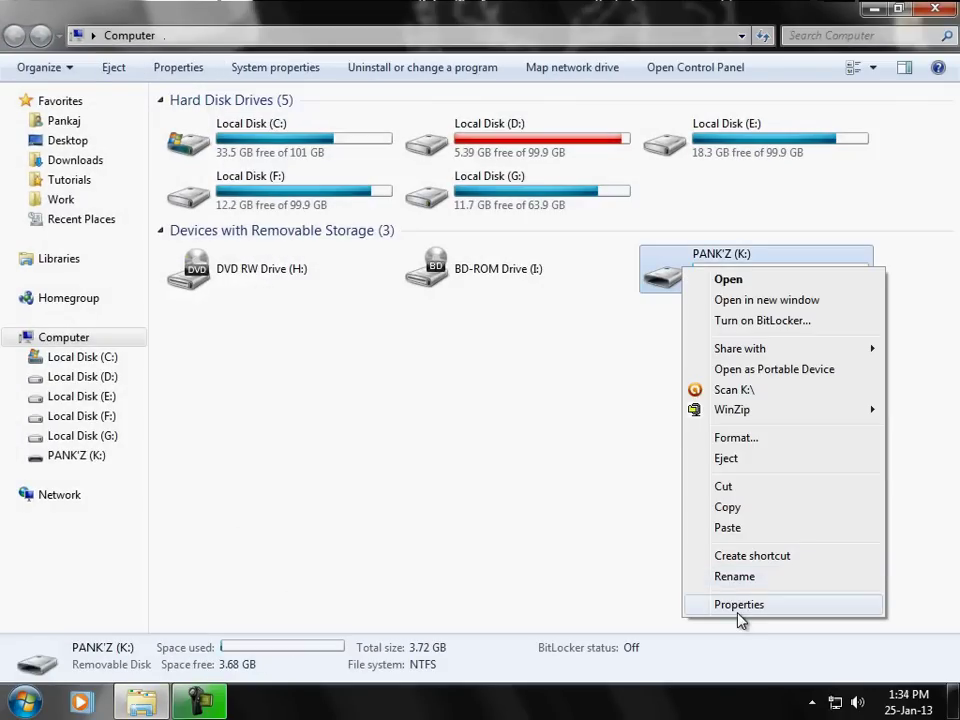
left_click(738, 612)
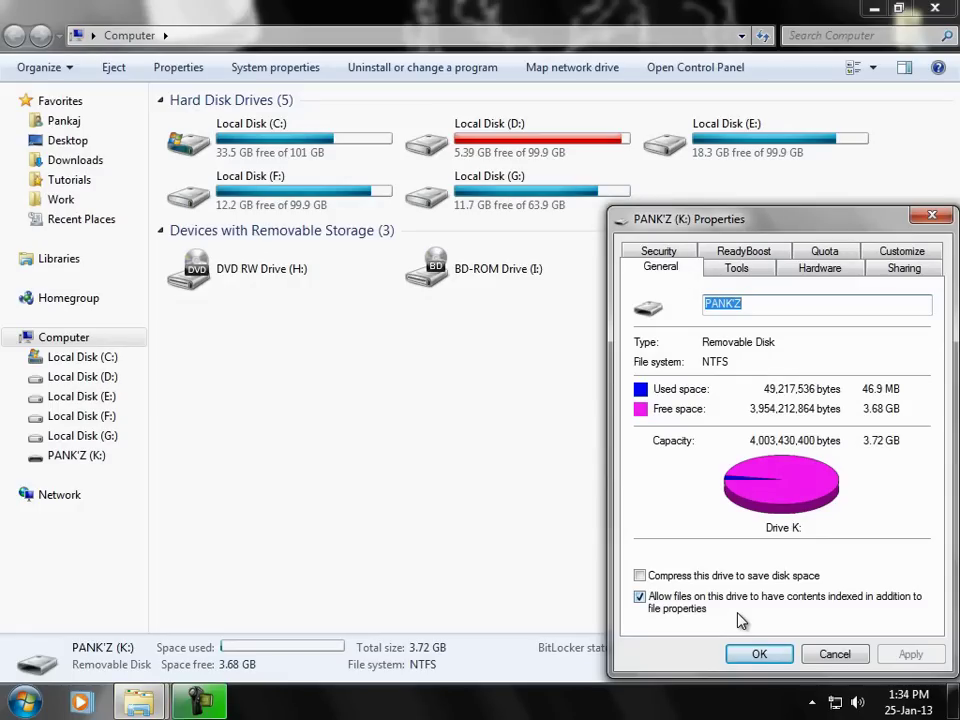
left_click(808, 653)
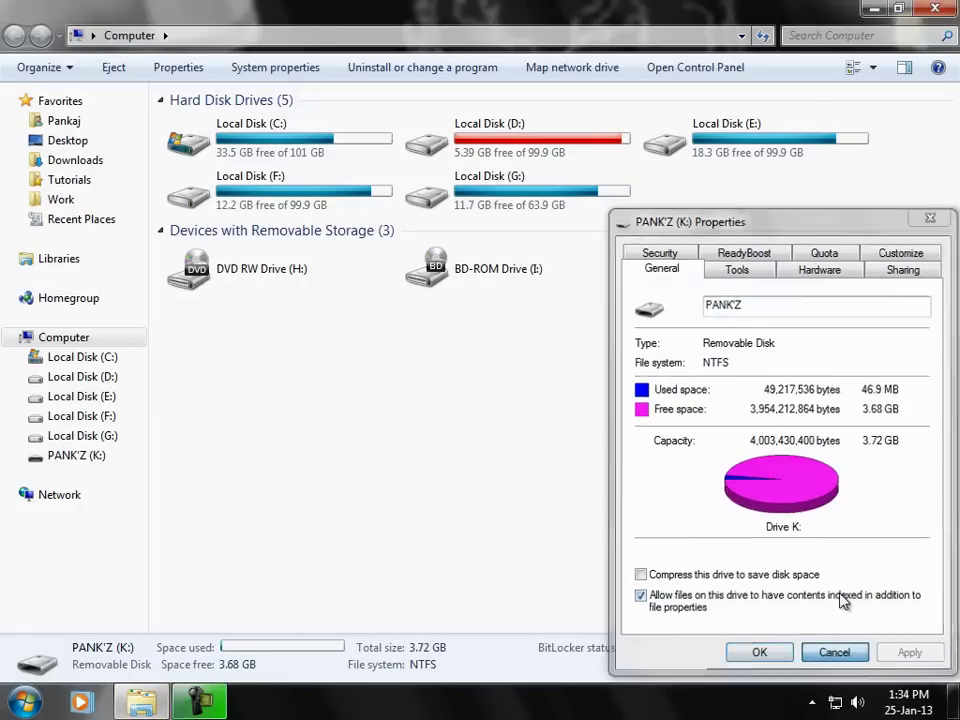
Step: Look at the NTFS file system choice in the format settings of removable drive K: and close them without formatting
right_click(697, 277)
left_click(744, 441)
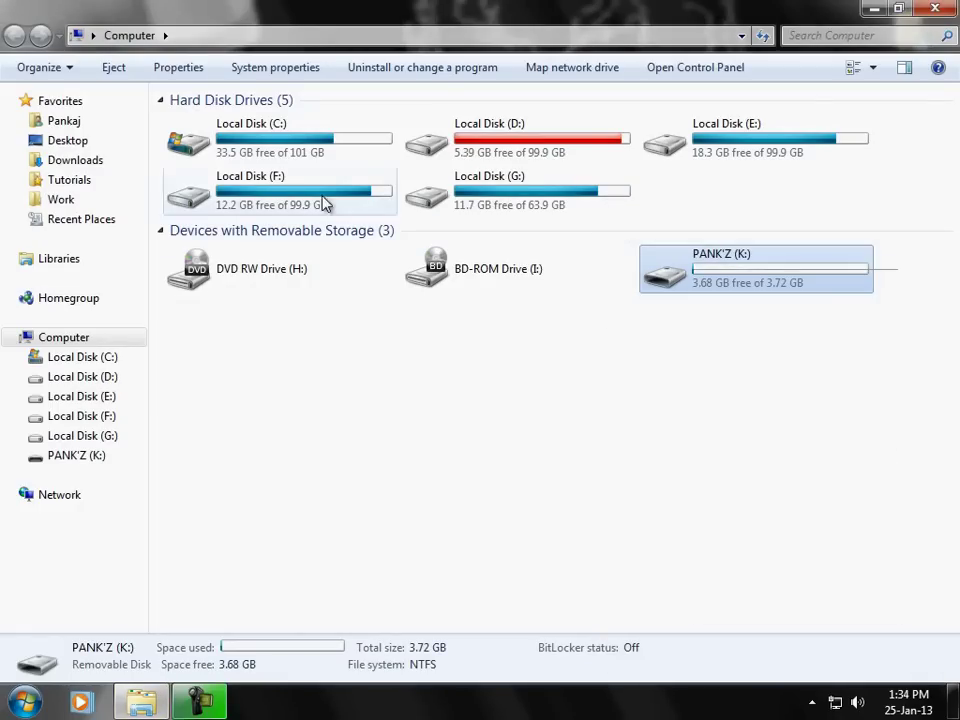
left_click(120, 266)
left_click(120, 278)
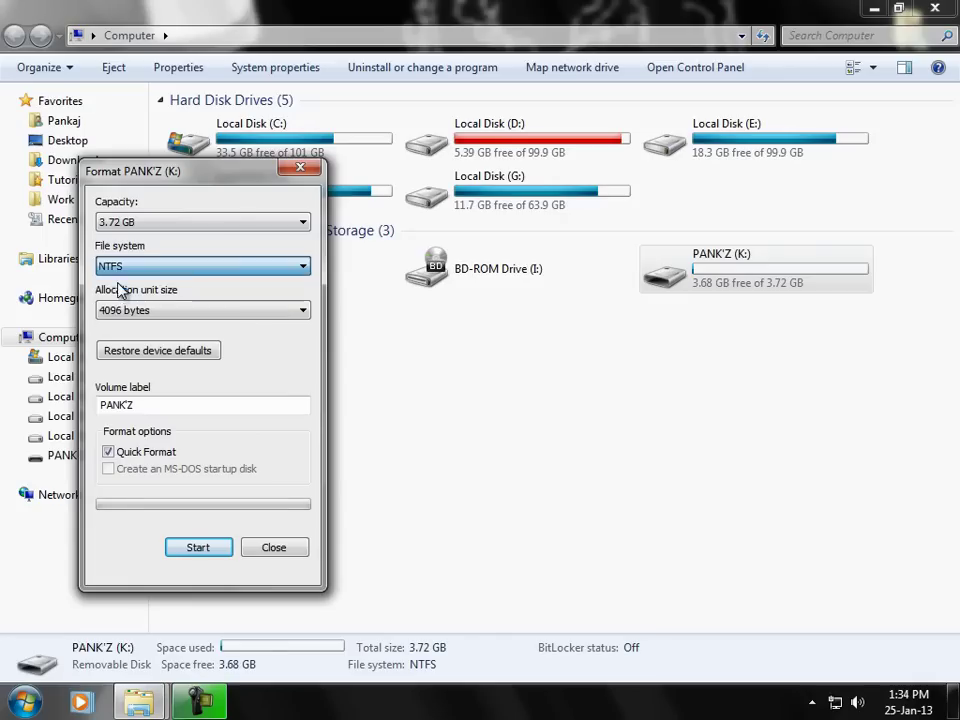
left_click(304, 556)
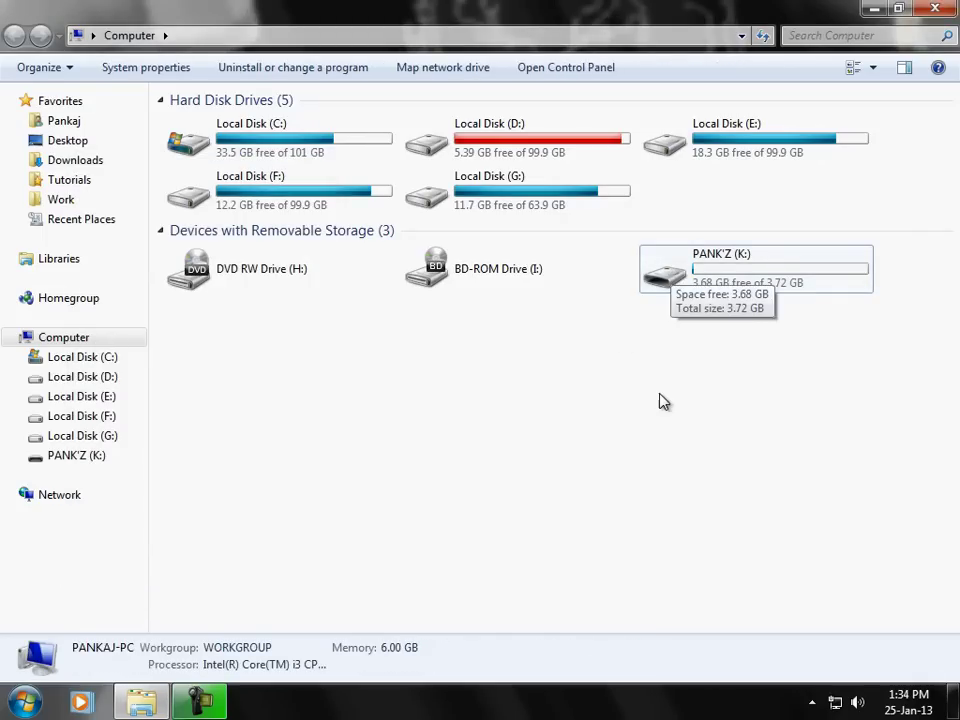
Step: Enable ReadyBoost on removable drive K: with the "Use this device" option, reserving 3671 MB for system speed
right_click(688, 283)
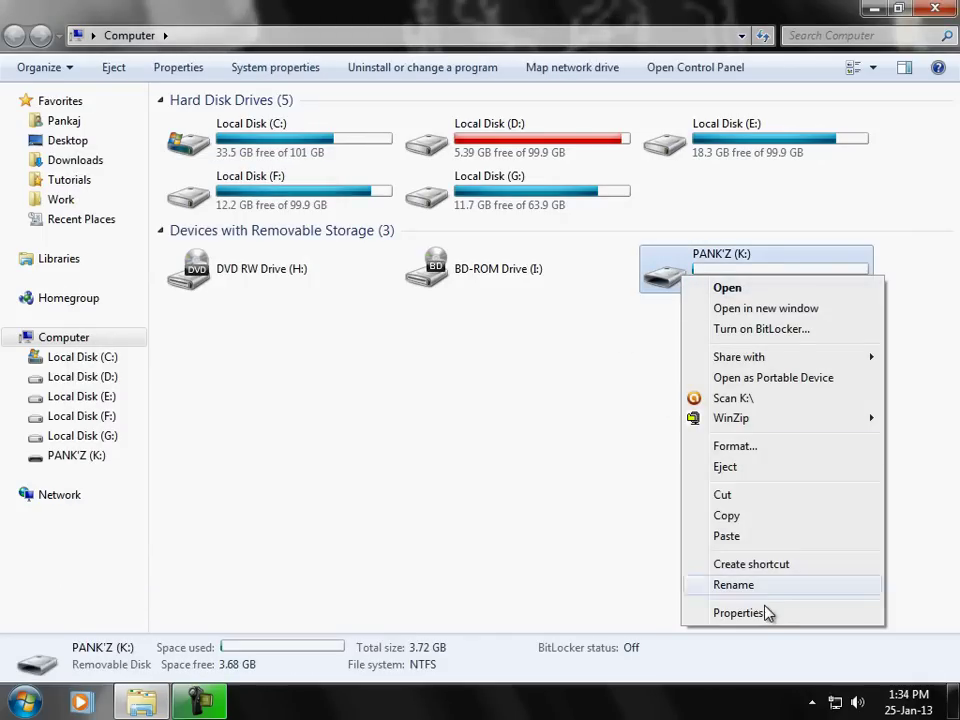
left_click(761, 615)
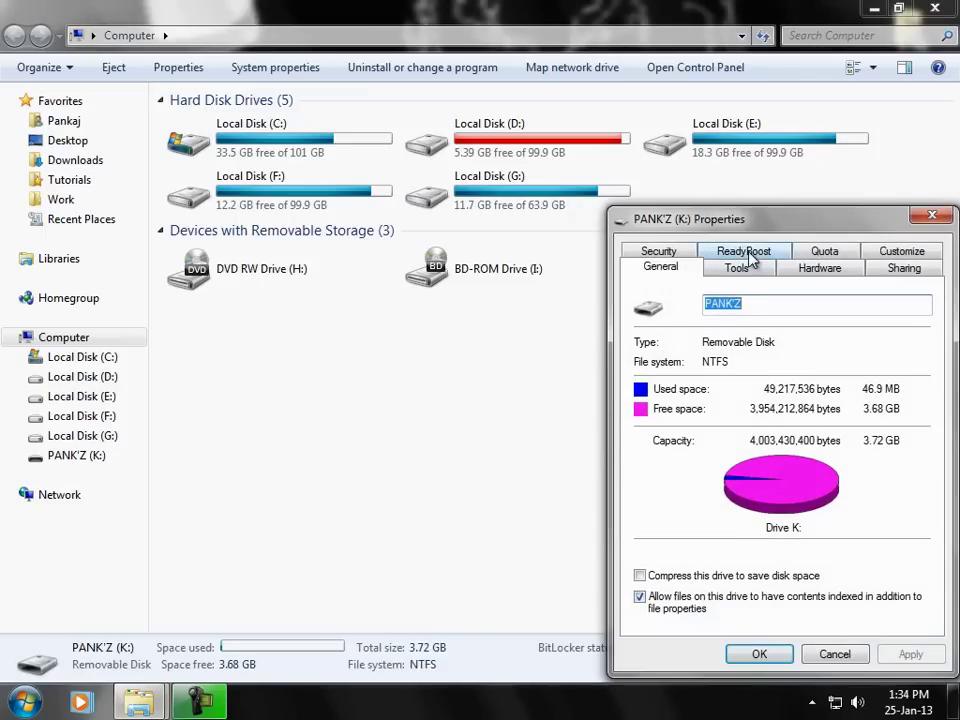
left_click(752, 253)
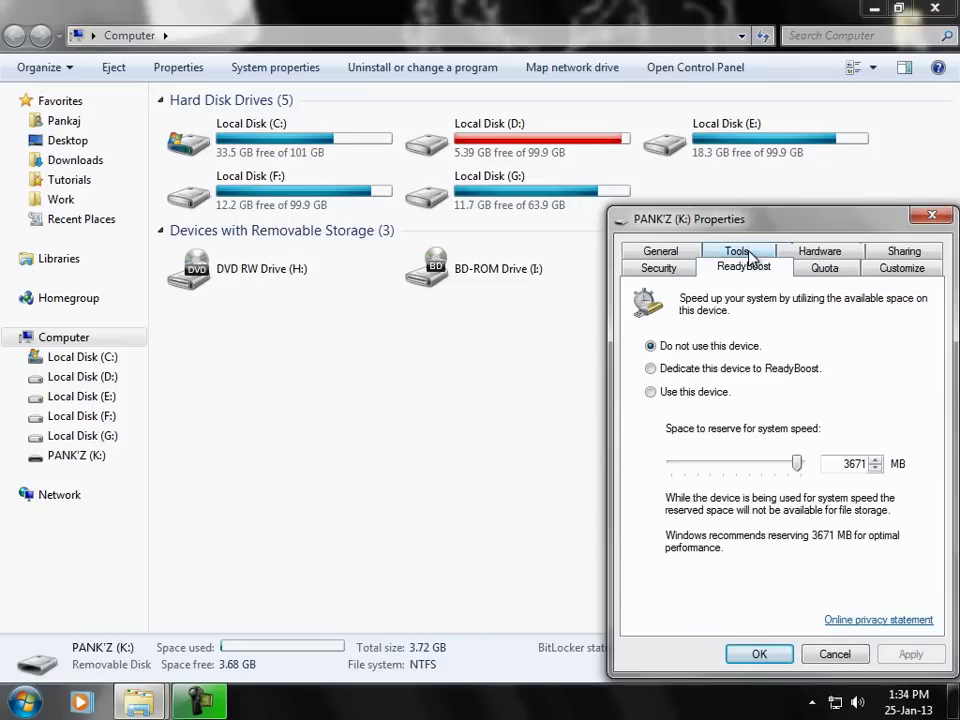
left_click(652, 393)
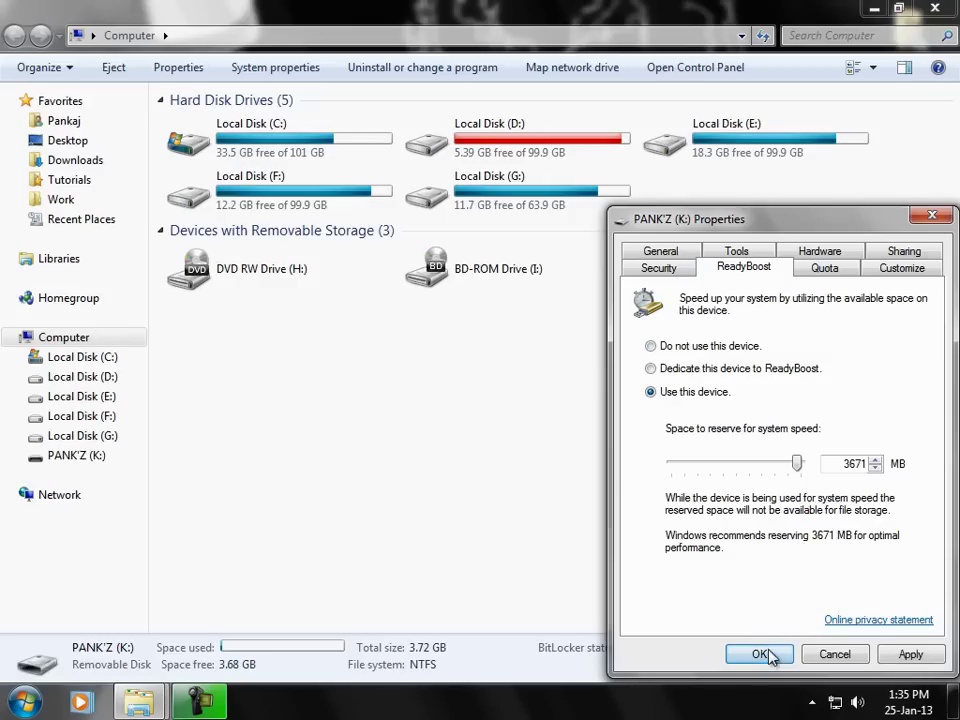
left_click(763, 655)
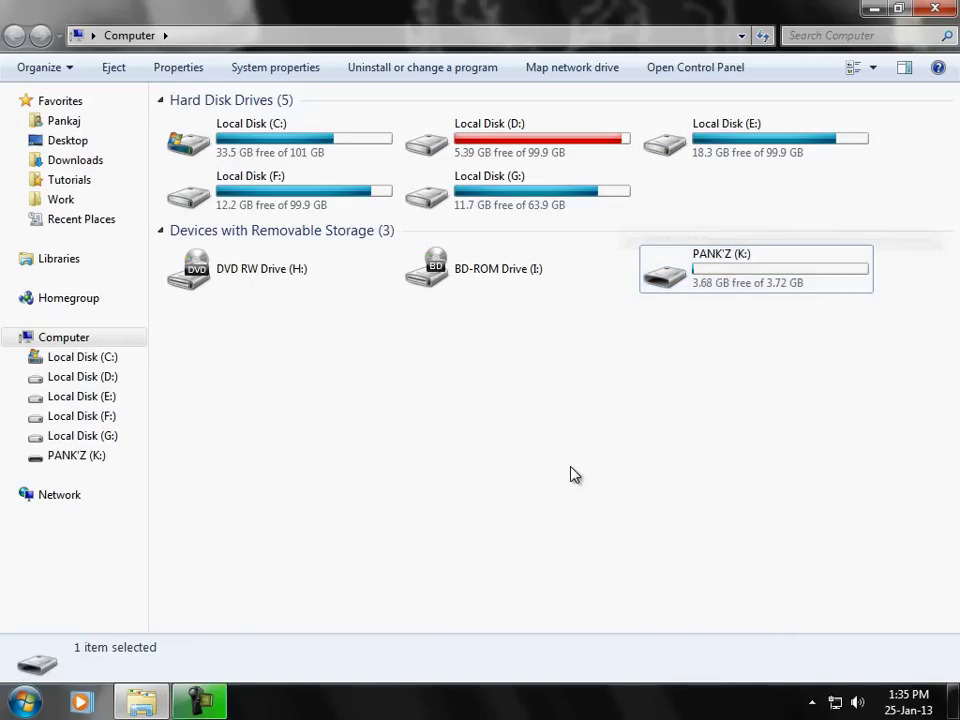
Step: Refresh the Computer window to check the free space on drive K:, and return to the desktop
right_click(456, 326)
left_click(505, 400)
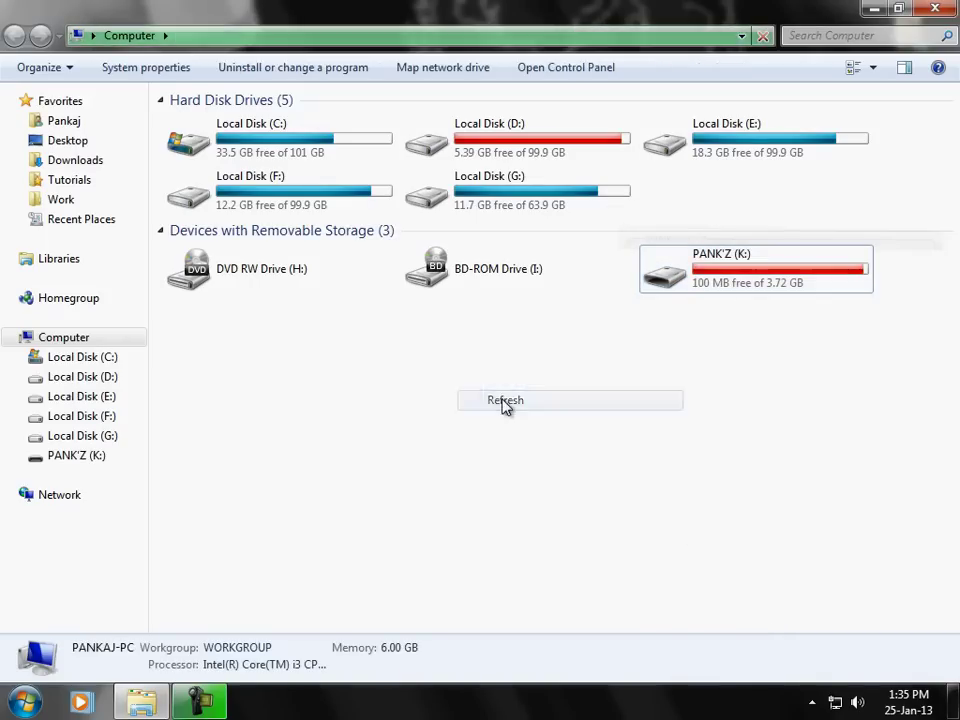
key("super+d")
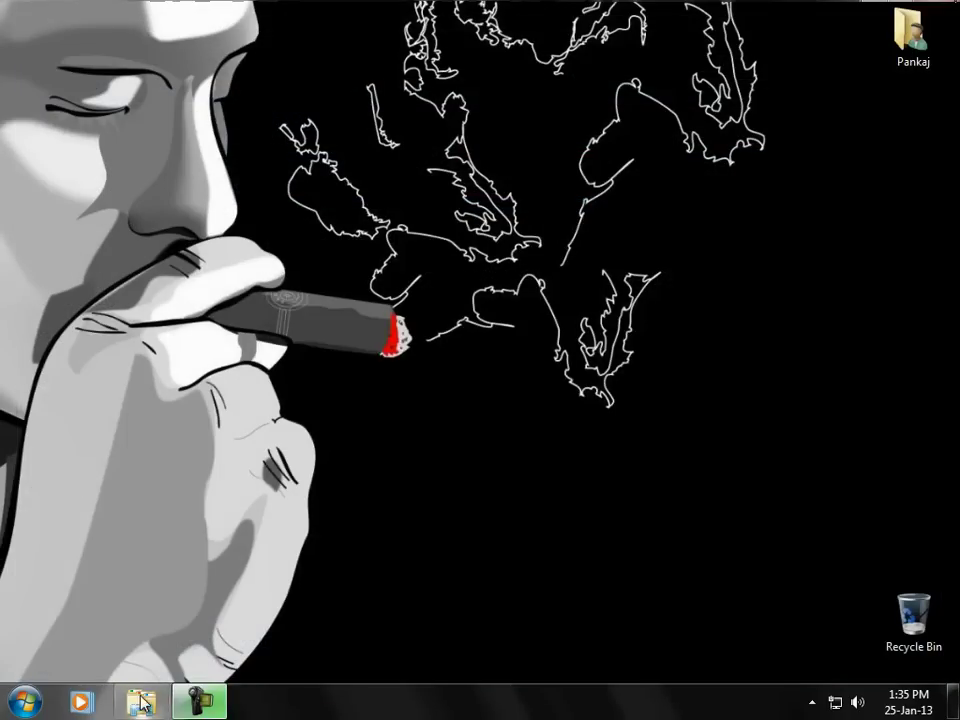
left_click(141, 701)
left_click(81, 342)
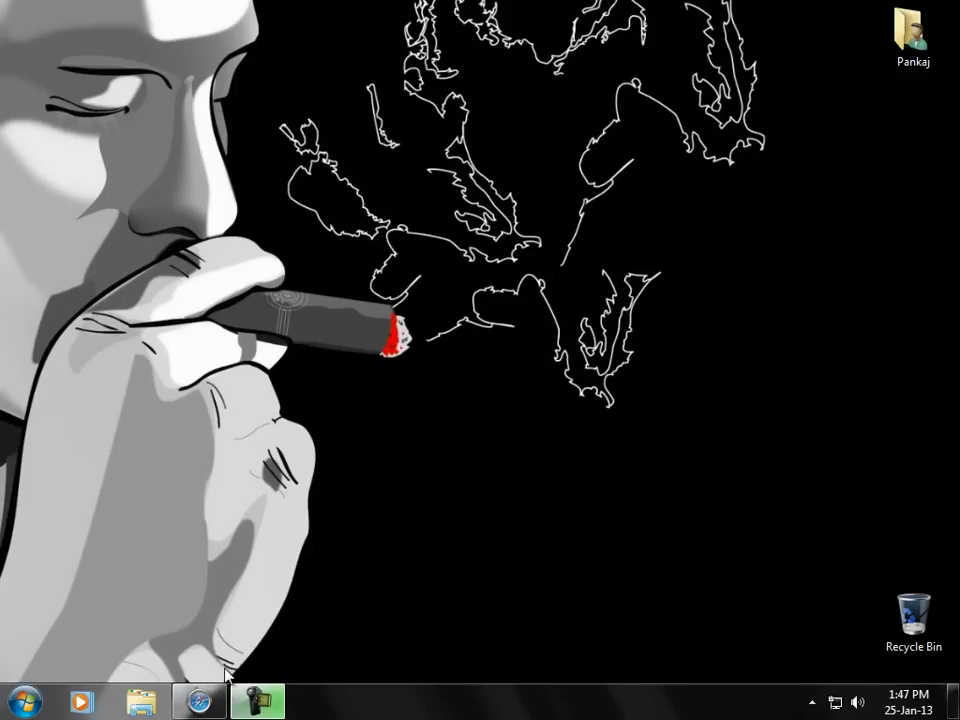
Step: Switch to Safari, search Google for avast antivirus, and open the avast! Free Antivirus download page in a new tab
left_click(203, 706)
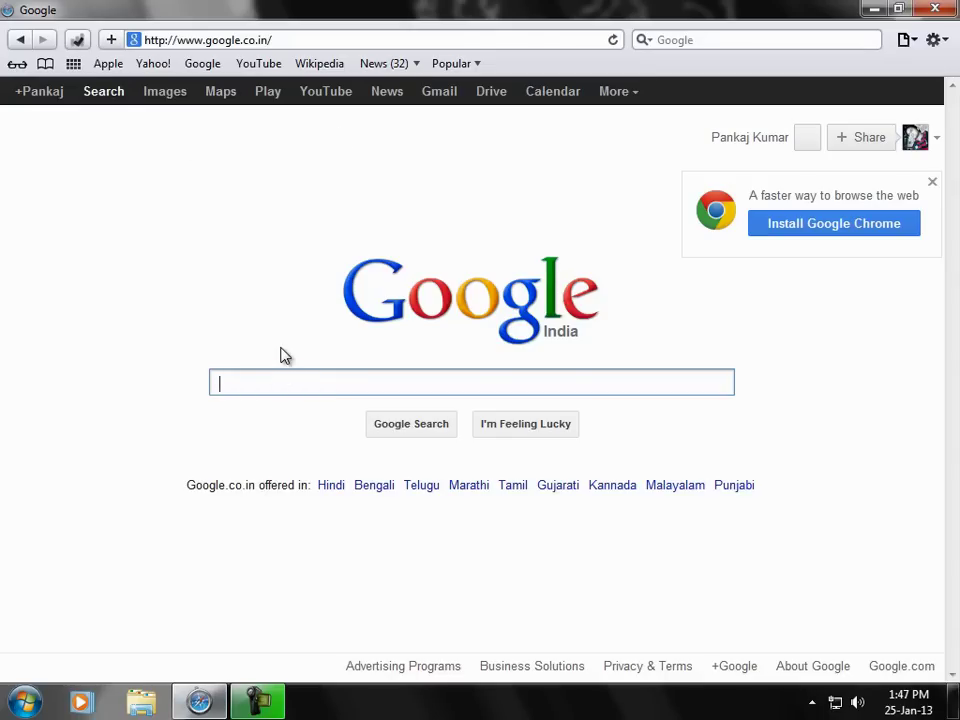
type("avast")
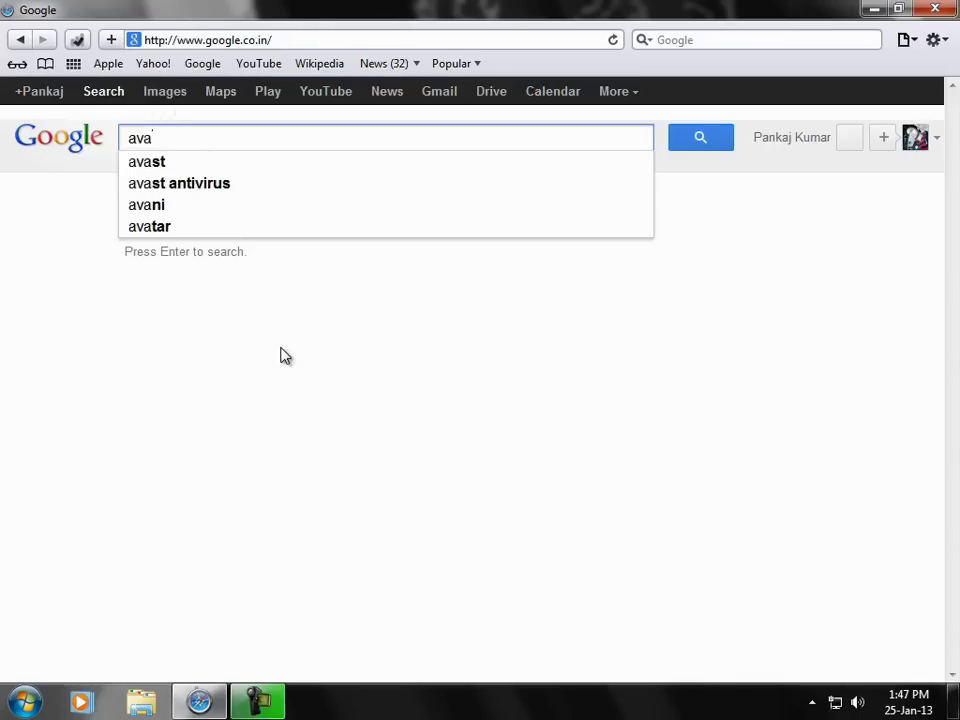
left_click(153, 190)
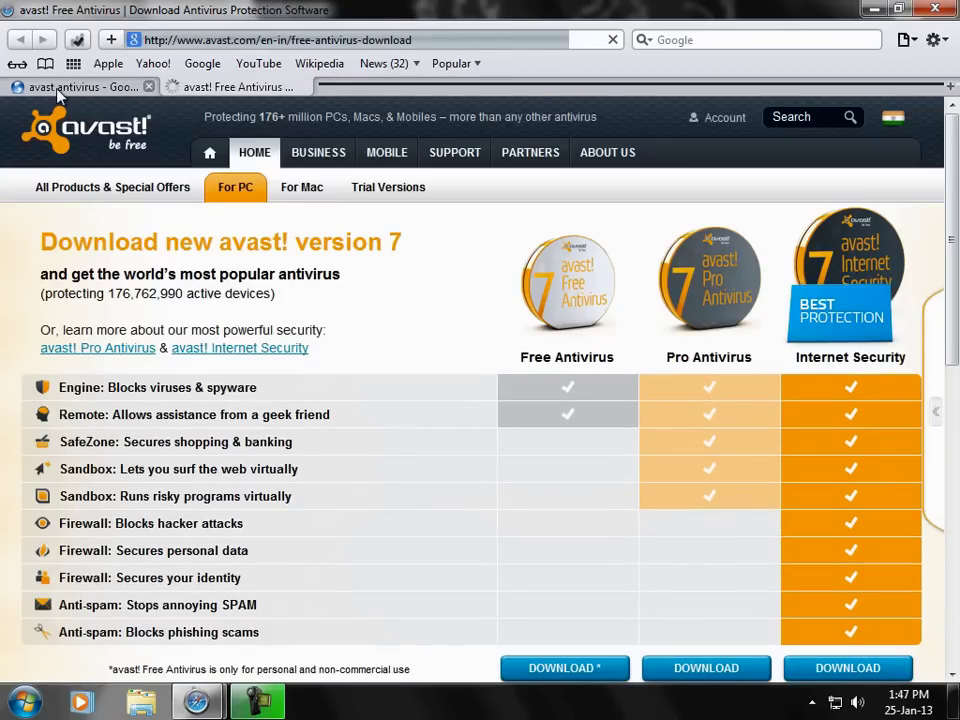
Step: Search Google for avast antivirus registration, then open the Register avast! Free Antivirus page in a new tab and review its form
left_click(92, 88)
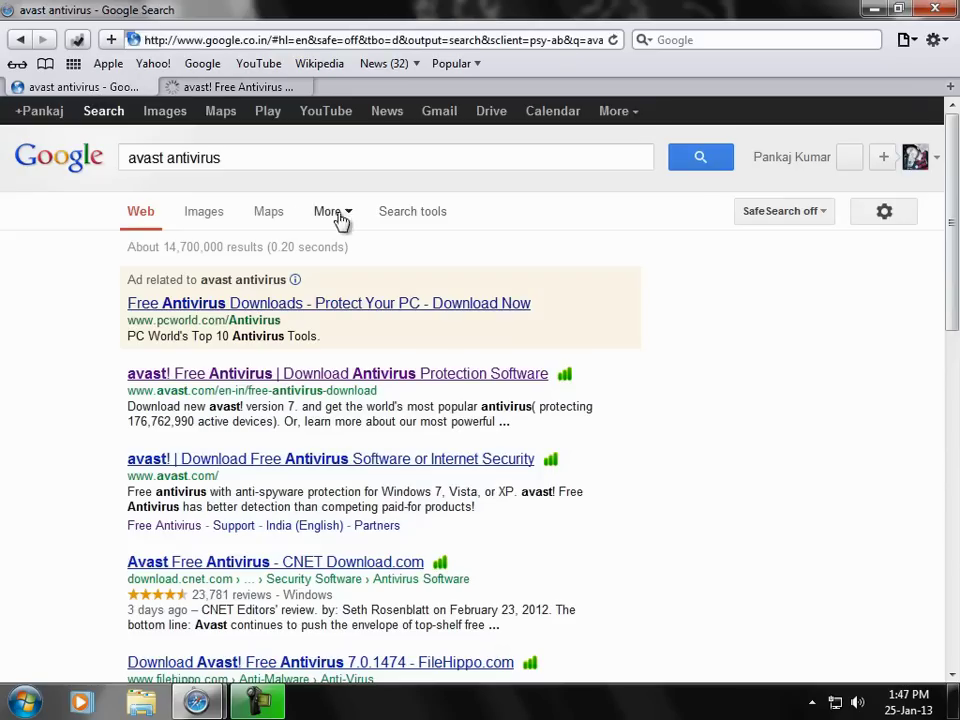
left_click(280, 157)
type("re")
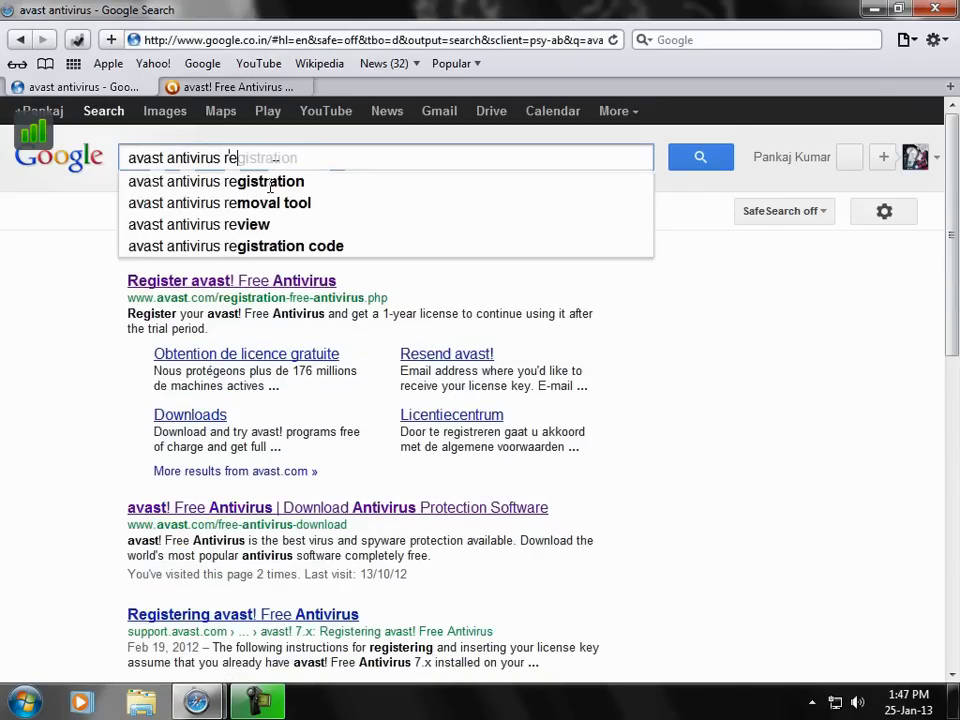
left_click(279, 179)
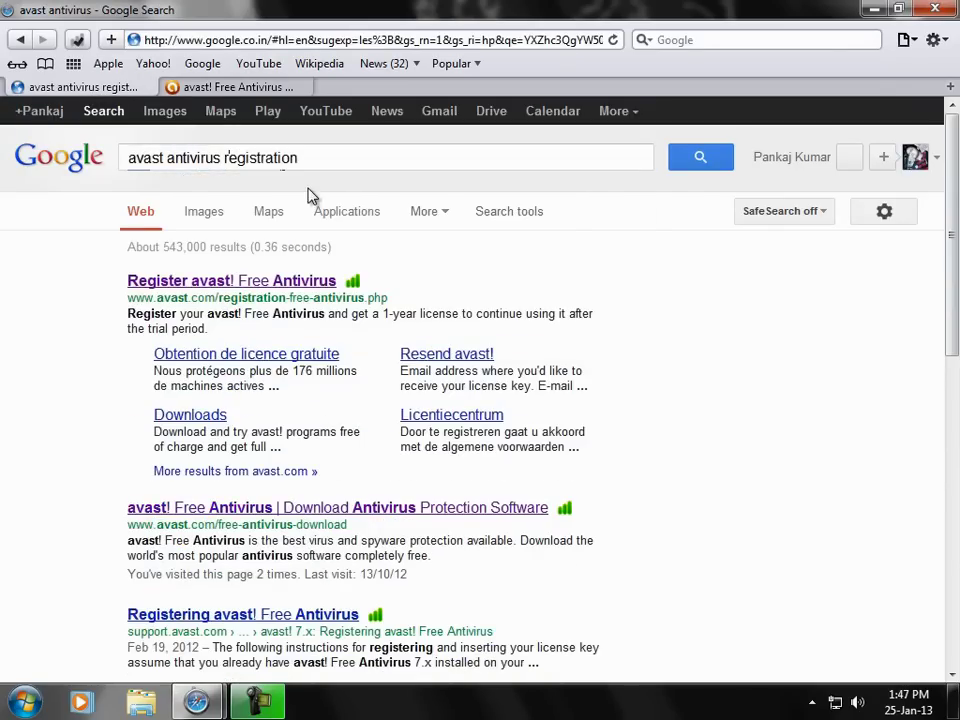
middle_click(224, 283)
left_click(388, 89)
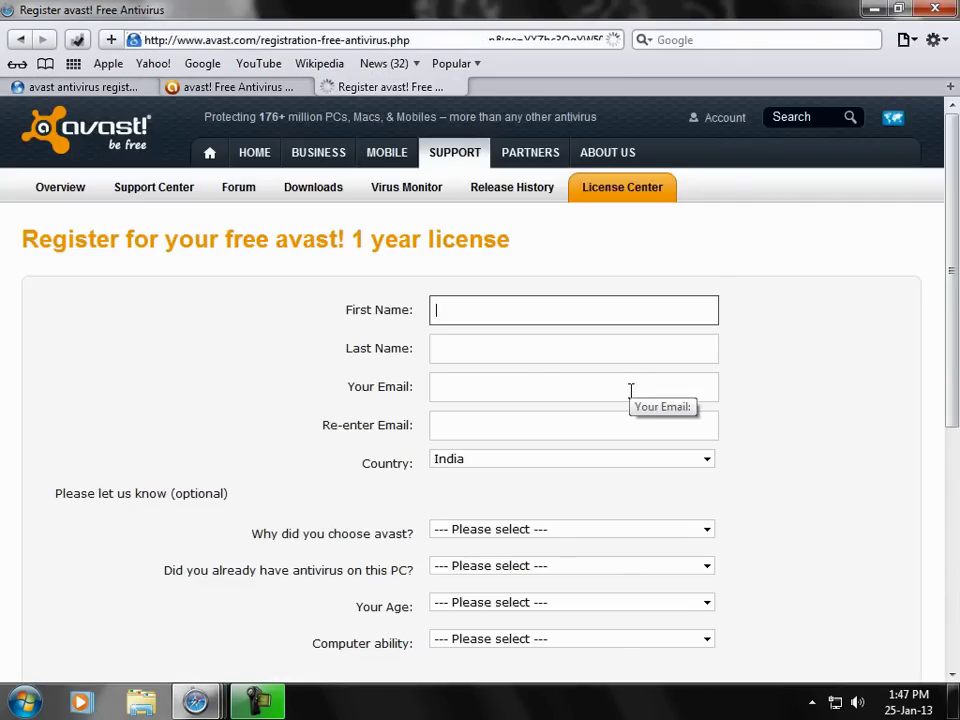
scroll(631, 392, "down", 3)
scroll(631, 397, "down", 2)
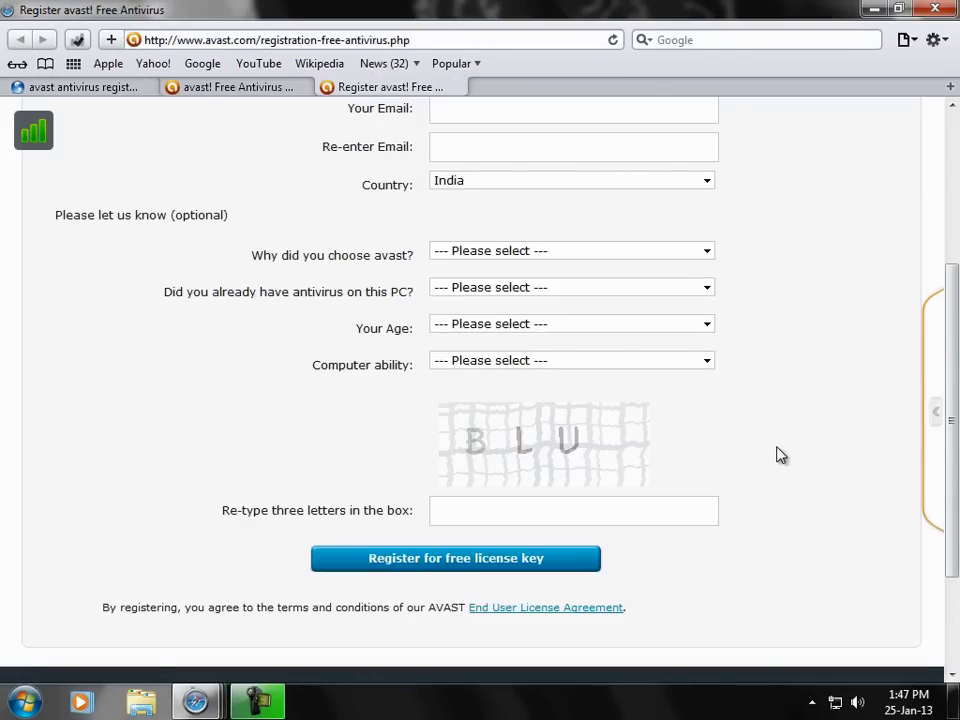
scroll(781, 455, "up", 5)
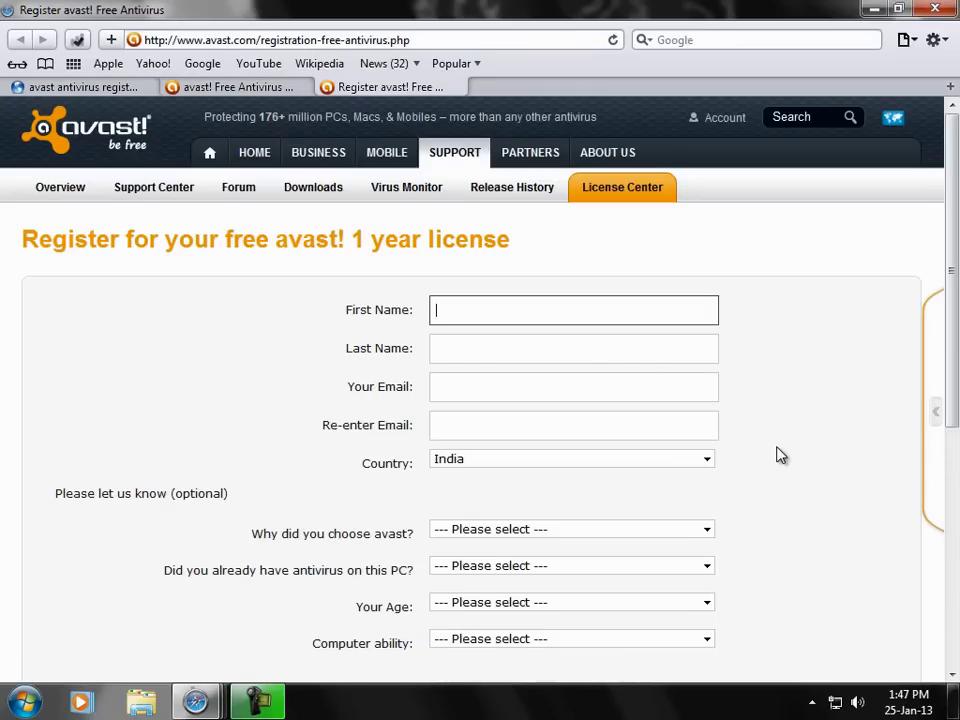
Step: Open the installed avast! Free Antivirus program, check its current protection status details, and close it
left_click(813, 701)
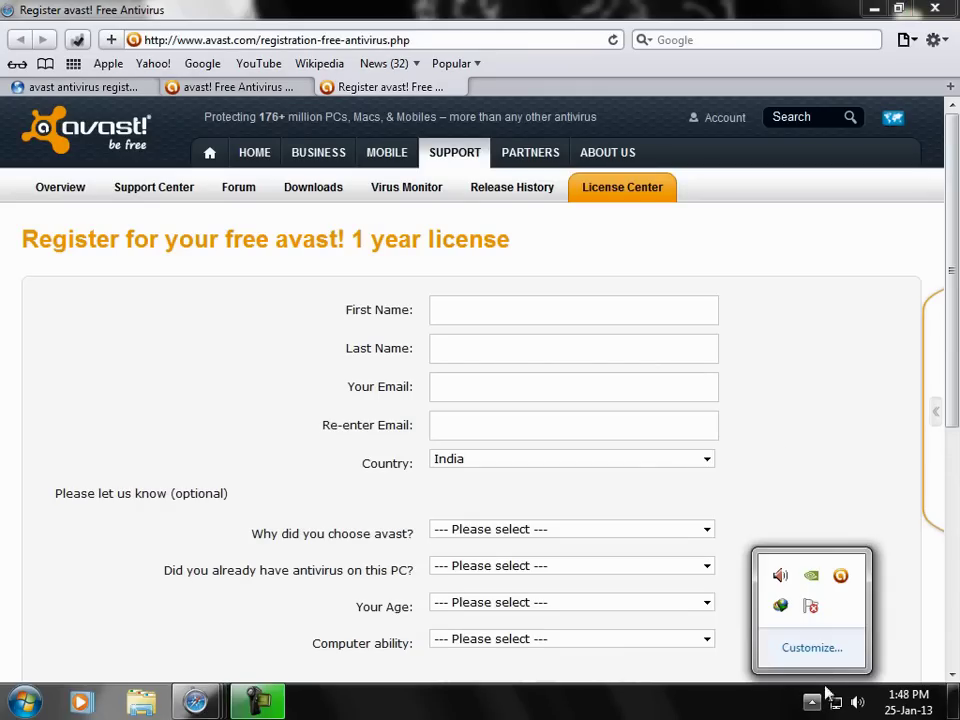
left_click(841, 577)
left_click(465, 231)
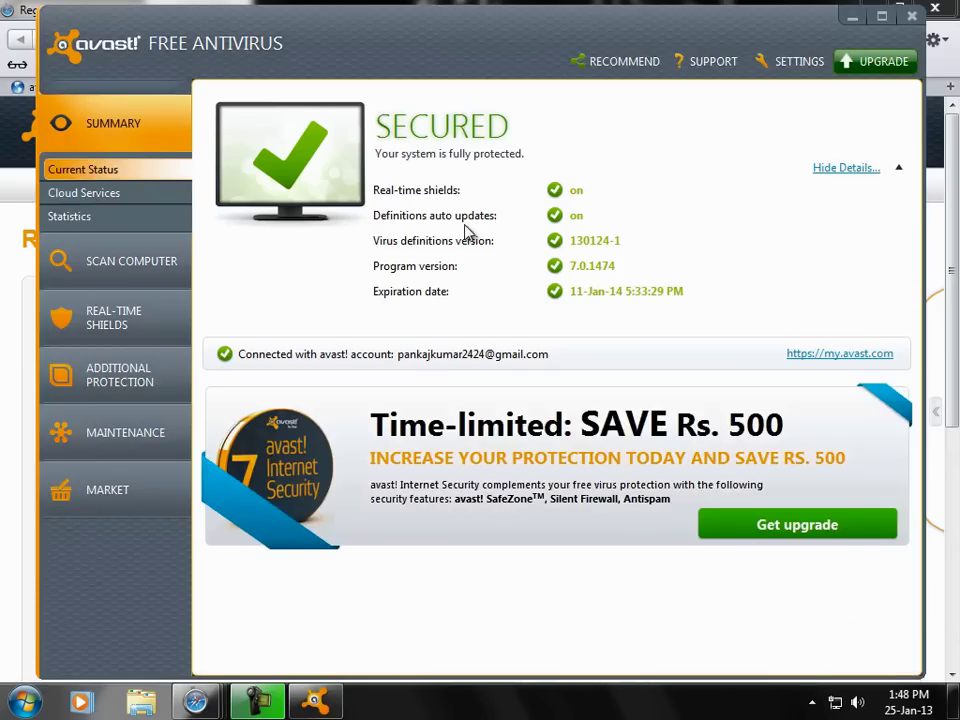
key("alt+F4")
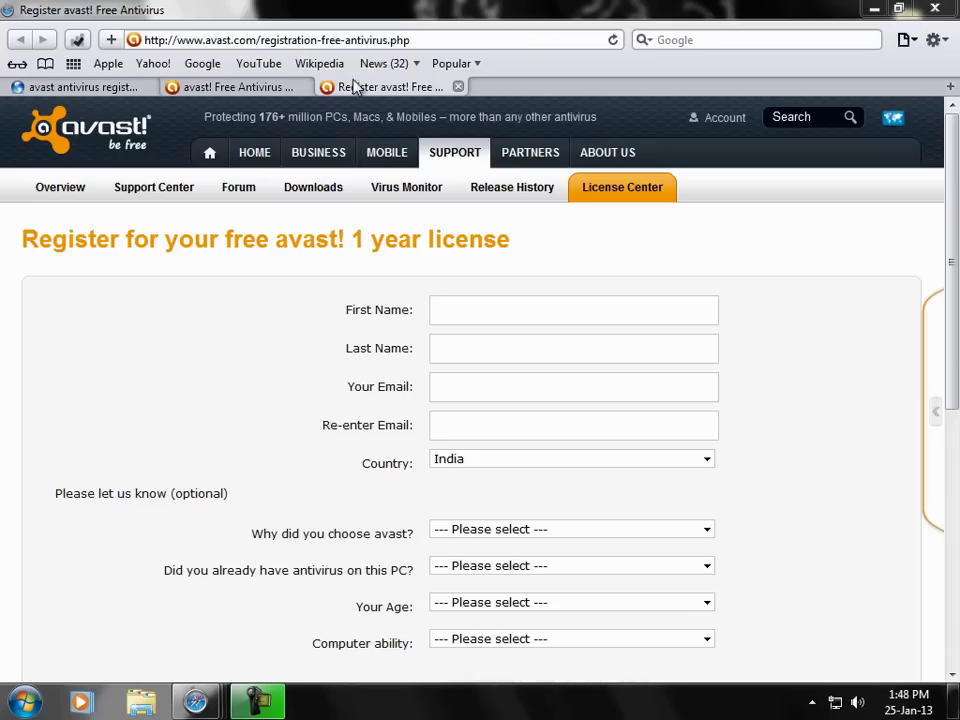
Step: Review the product comparison on the avast! Free Antivirus download page and return to the registration page
left_click(272, 90)
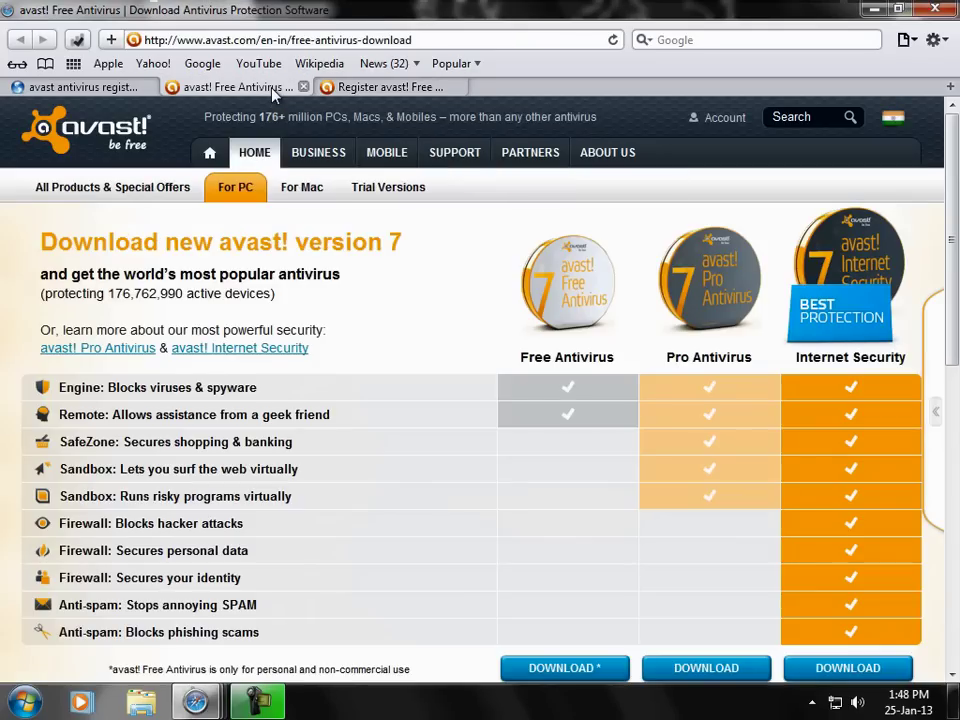
scroll(525, 347, "down", 2)
scroll(525, 347, "up", 2)
left_click(396, 89)
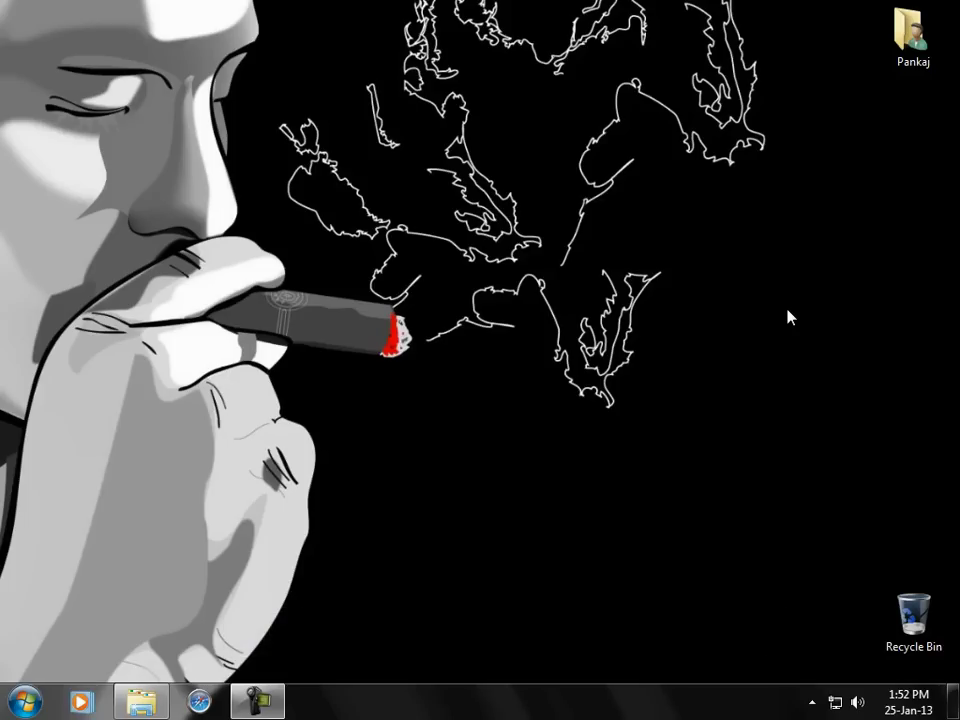
Step: Switch to Safari, open the saved Piriform CCleaner page from the Reading List, and hide the list
left_click(199, 701)
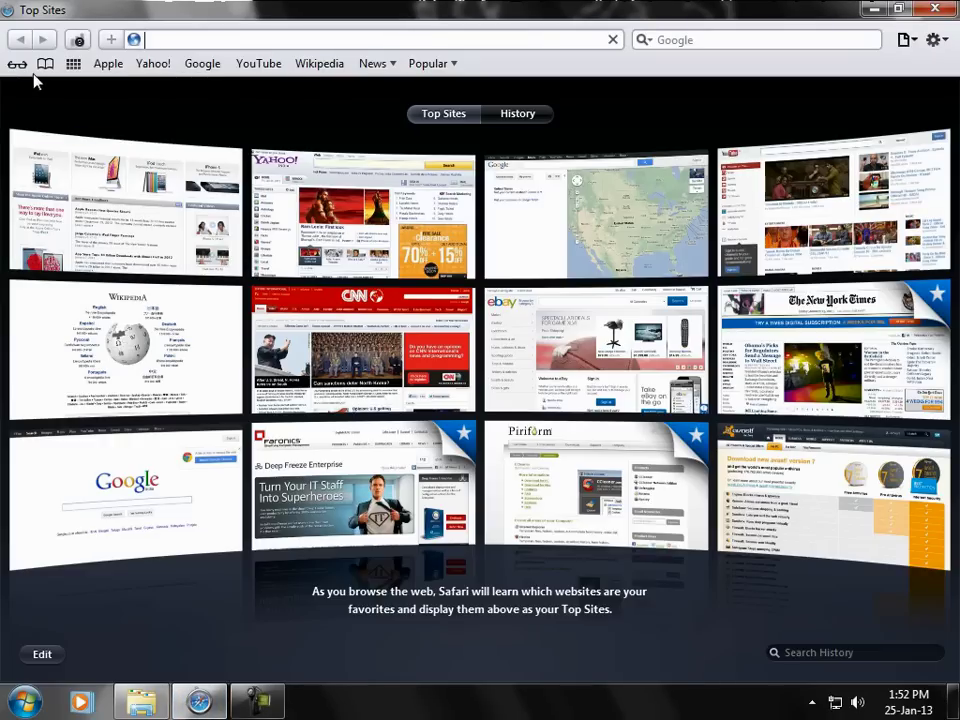
left_click(18, 63)
left_click(129, 217)
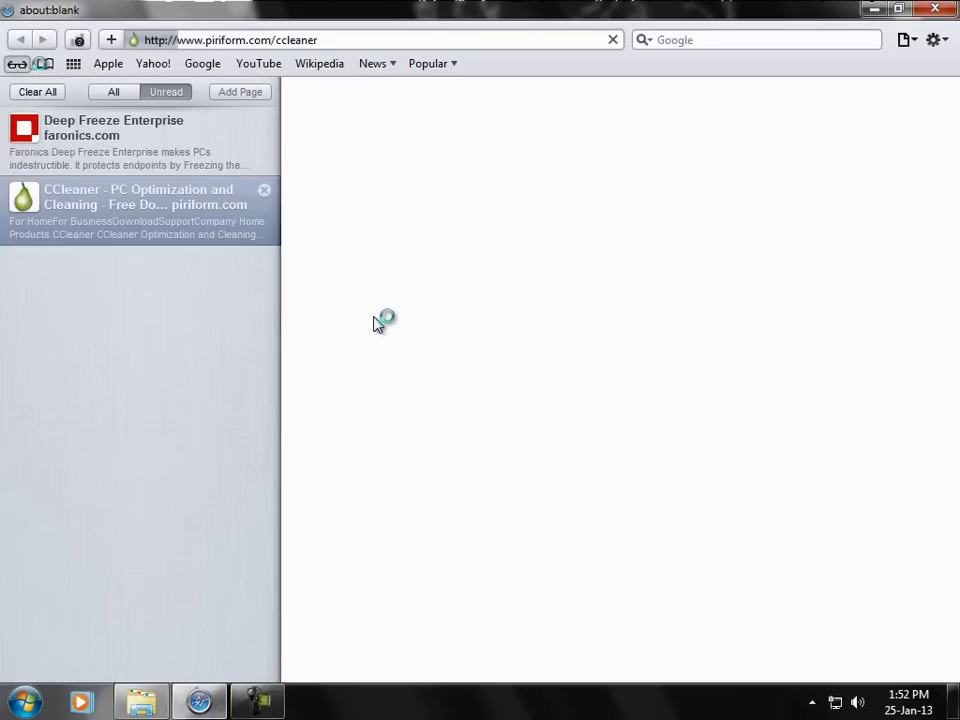
left_click(18, 63)
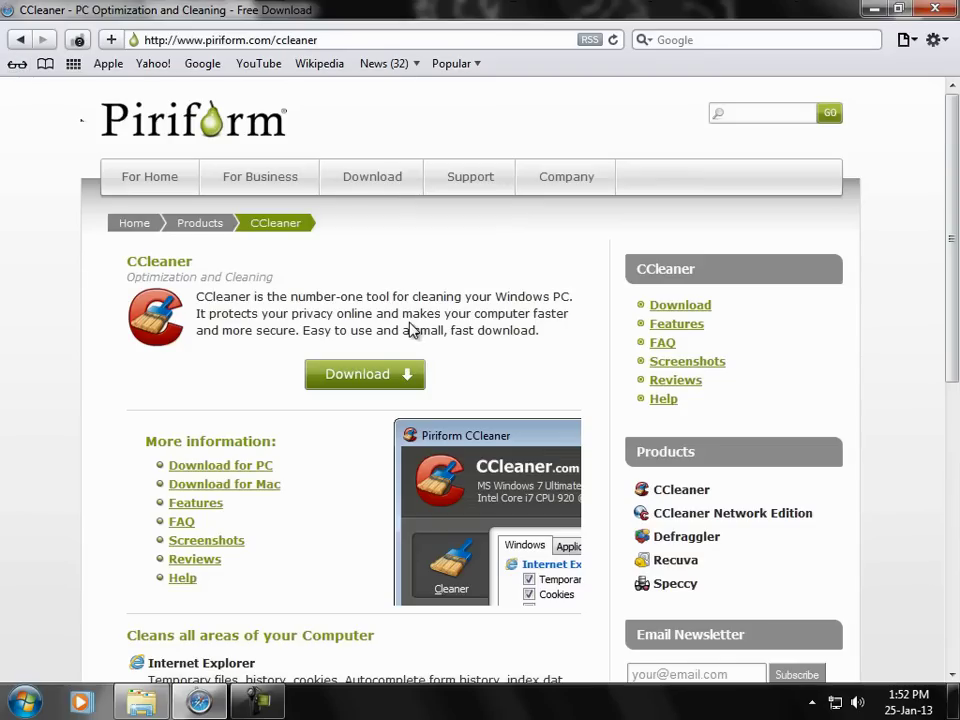
Step: Examine the CCleaner page for its description, download links and the areas of the computer it cleans
scroll(411, 328, "down", 2)
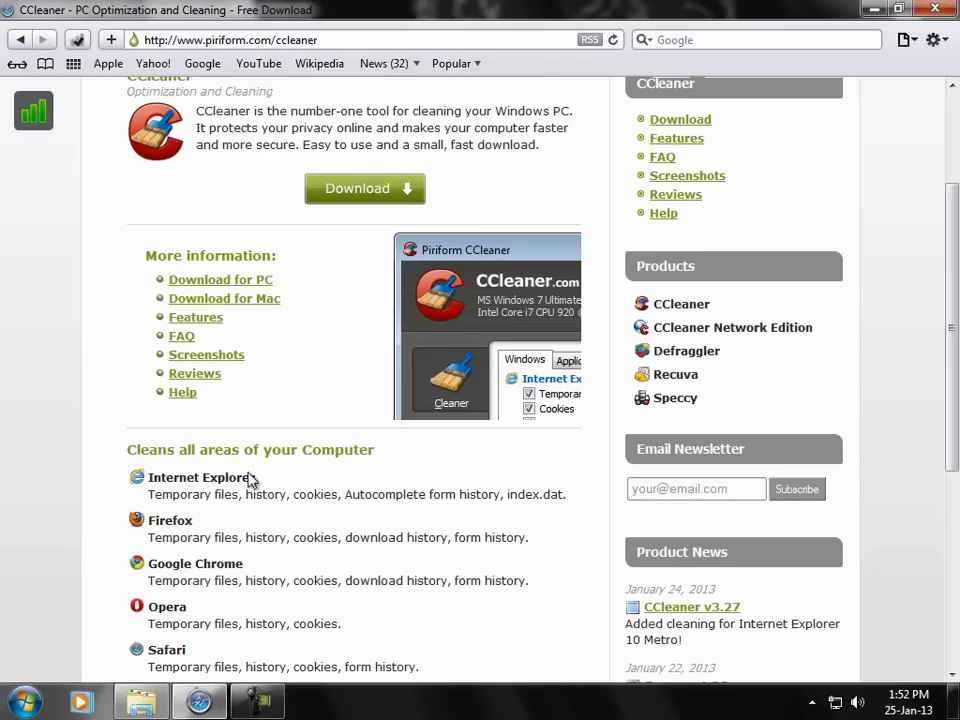
scroll(251, 480, "up", 2)
scroll(120, 426, "down", 3)
scroll(141, 429, "up", 3)
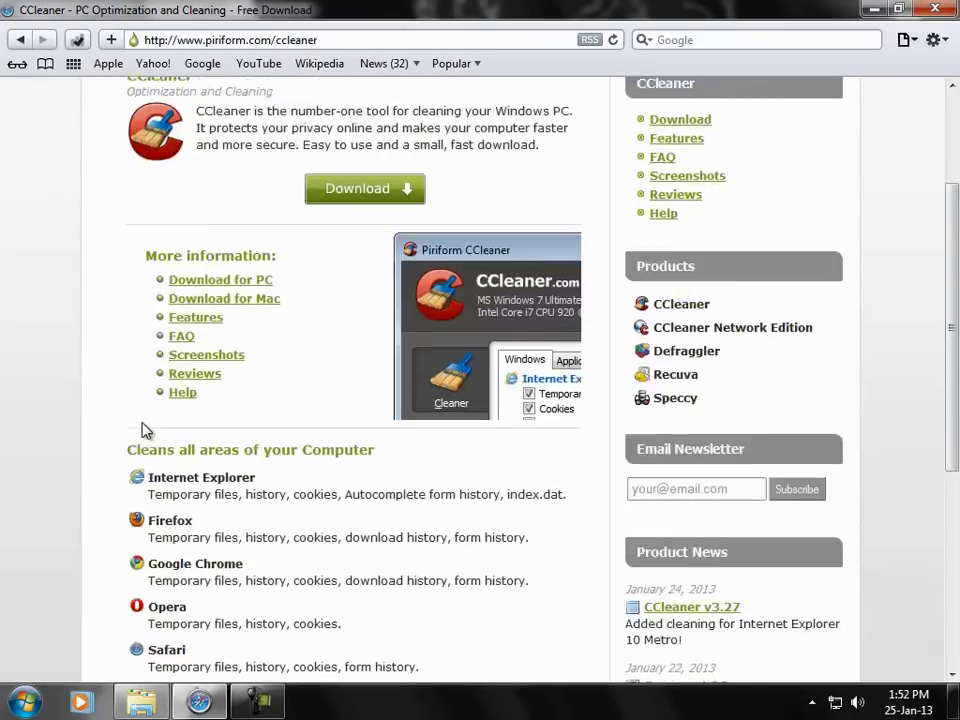
scroll(143, 430, "down", 6)
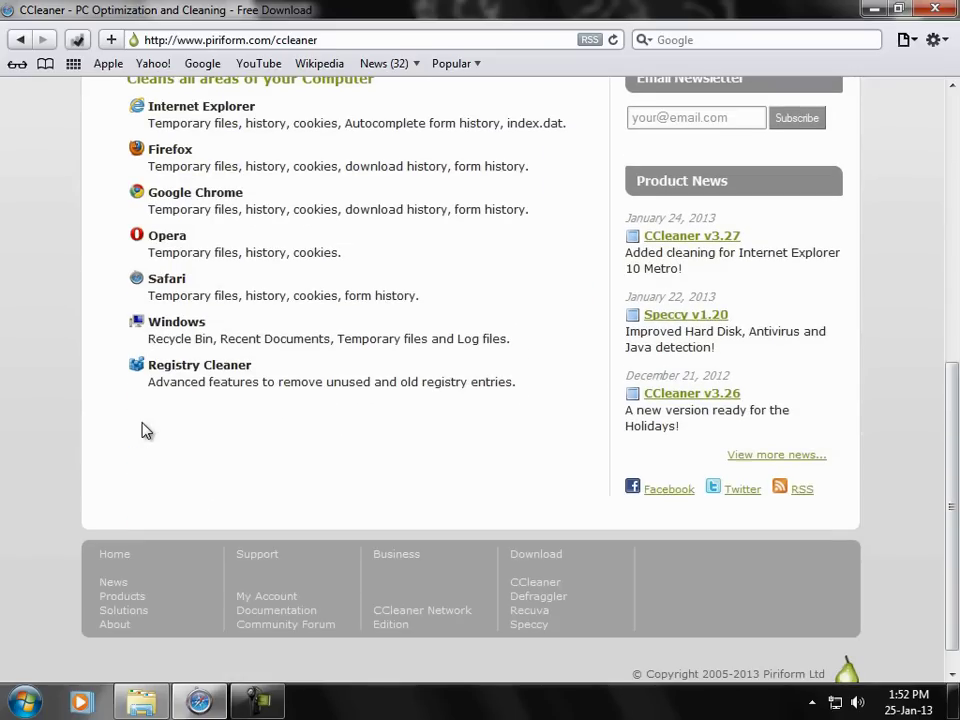
scroll(118, 354, "up", 1)
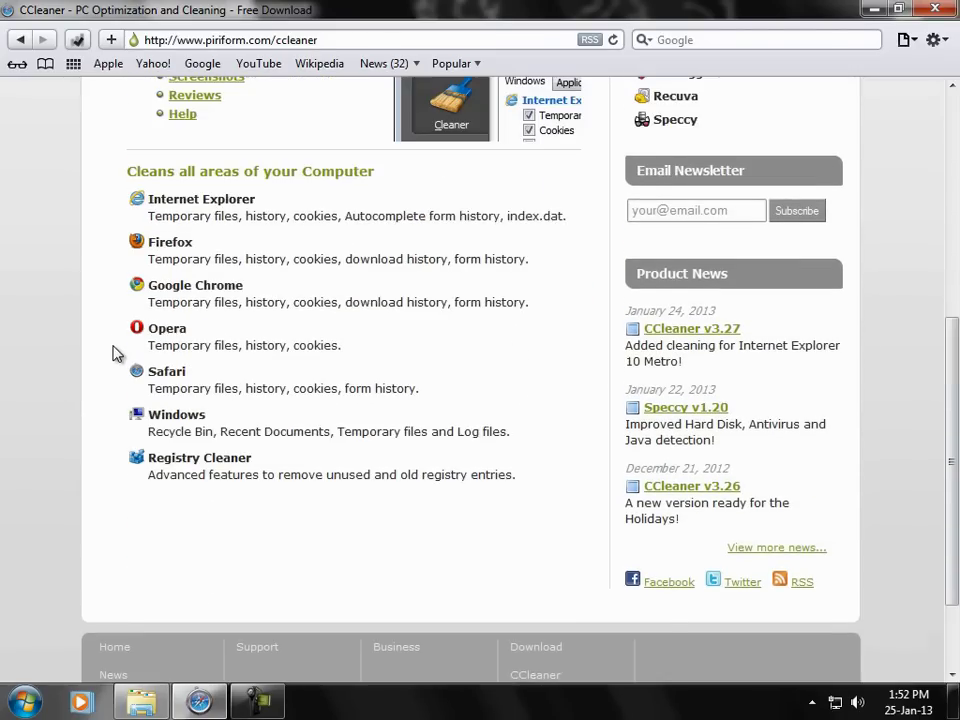
scroll(104, 413, "up", 3)
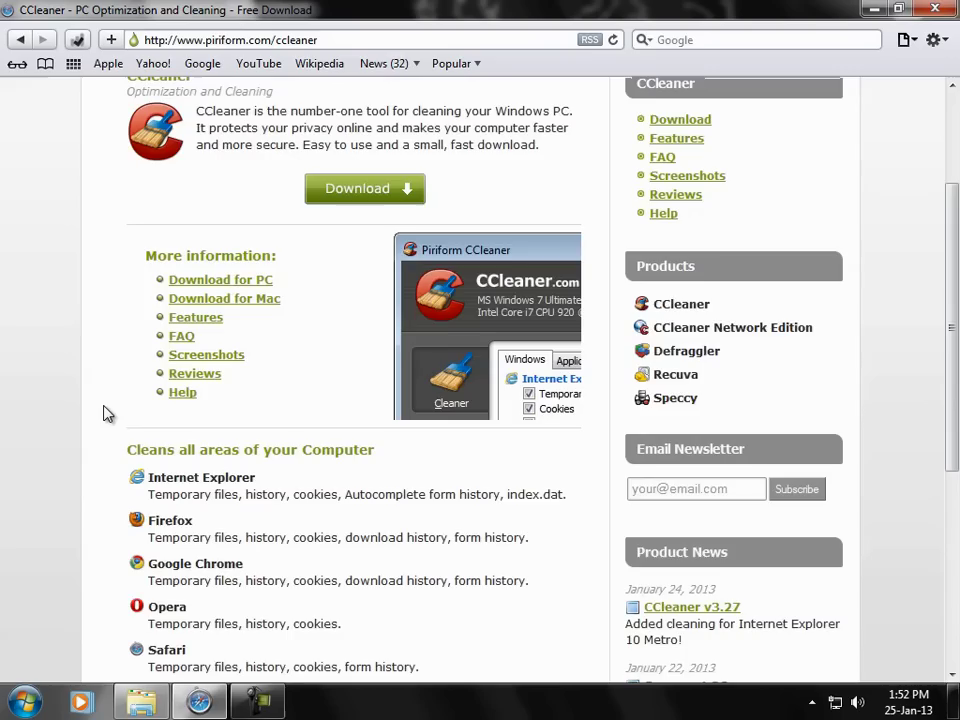
scroll(104, 413, "up", 2)
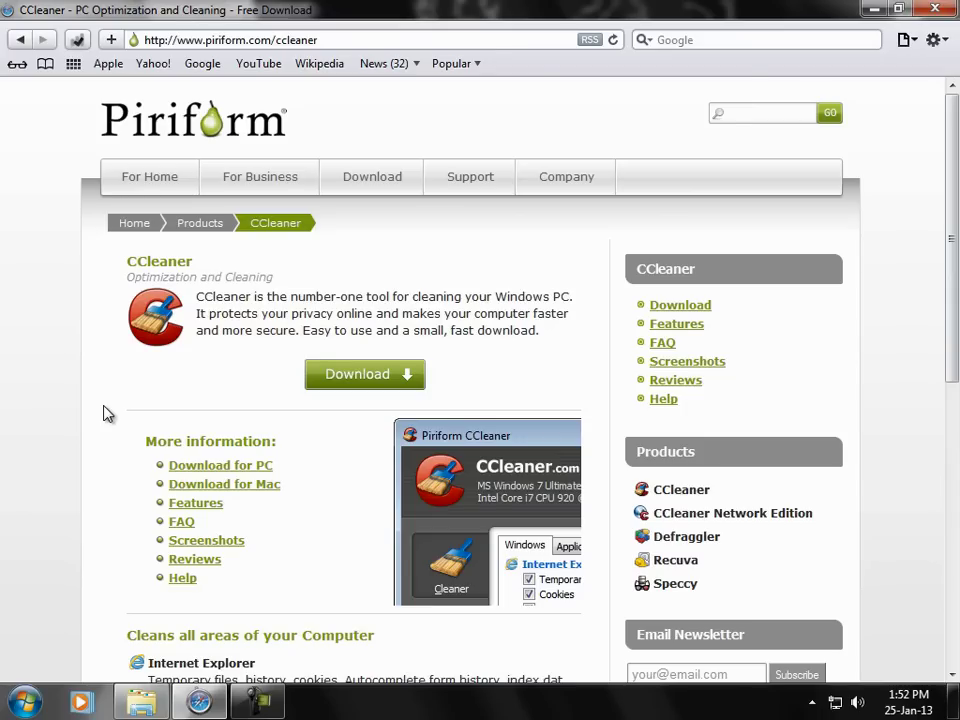
scroll(104, 407, "down", 3)
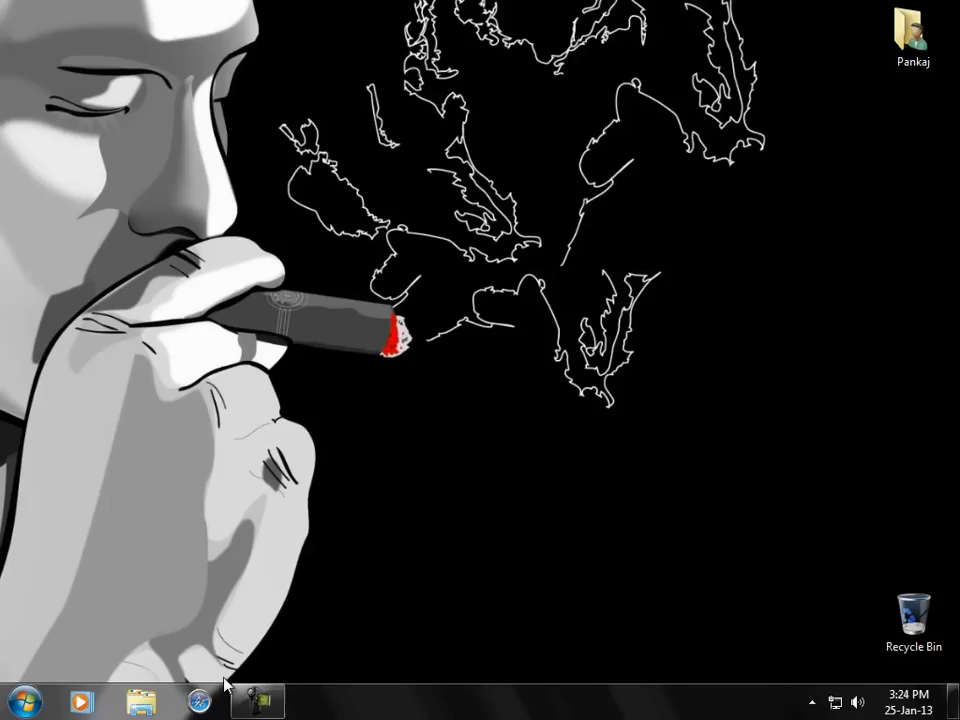
Step: Switch to Safari, search Google for easy duplicate finder, and open the top result
left_click(199, 702)
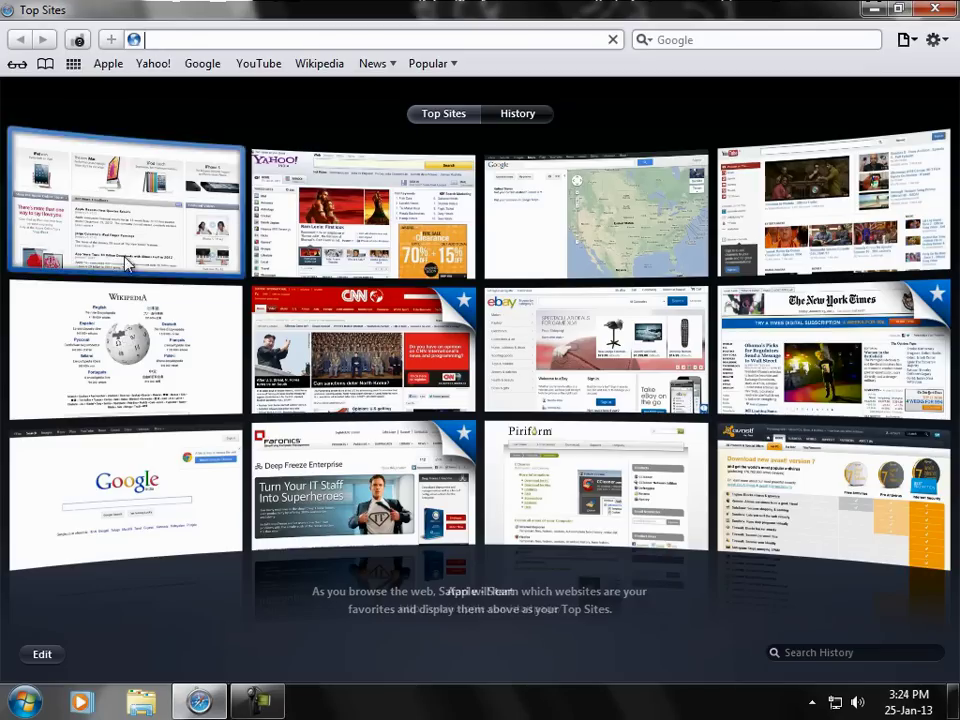
left_click(162, 550)
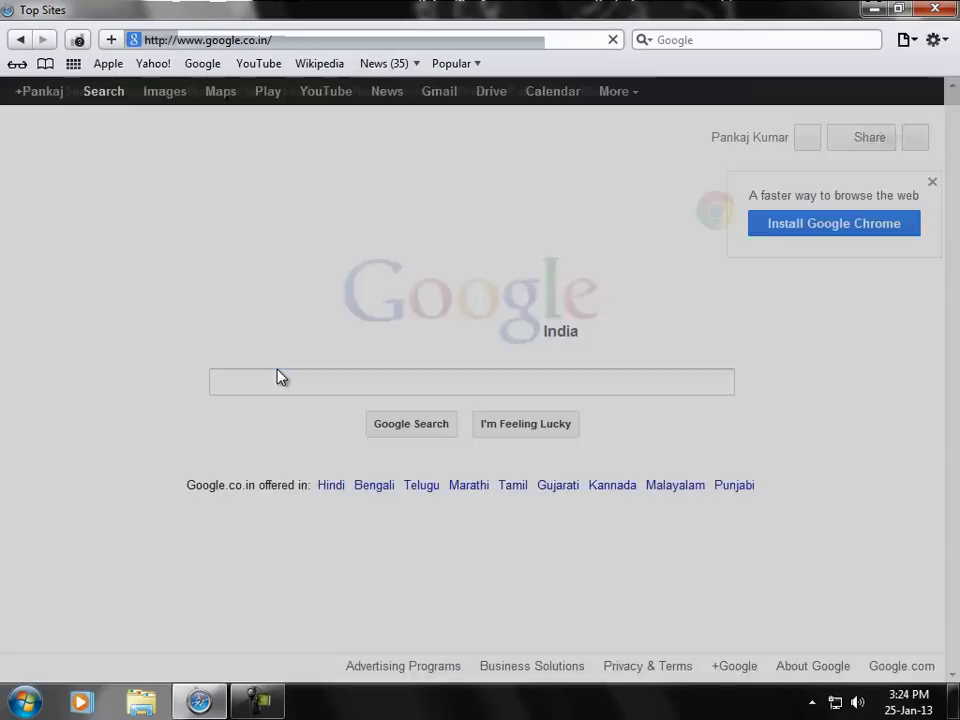
type("easy")
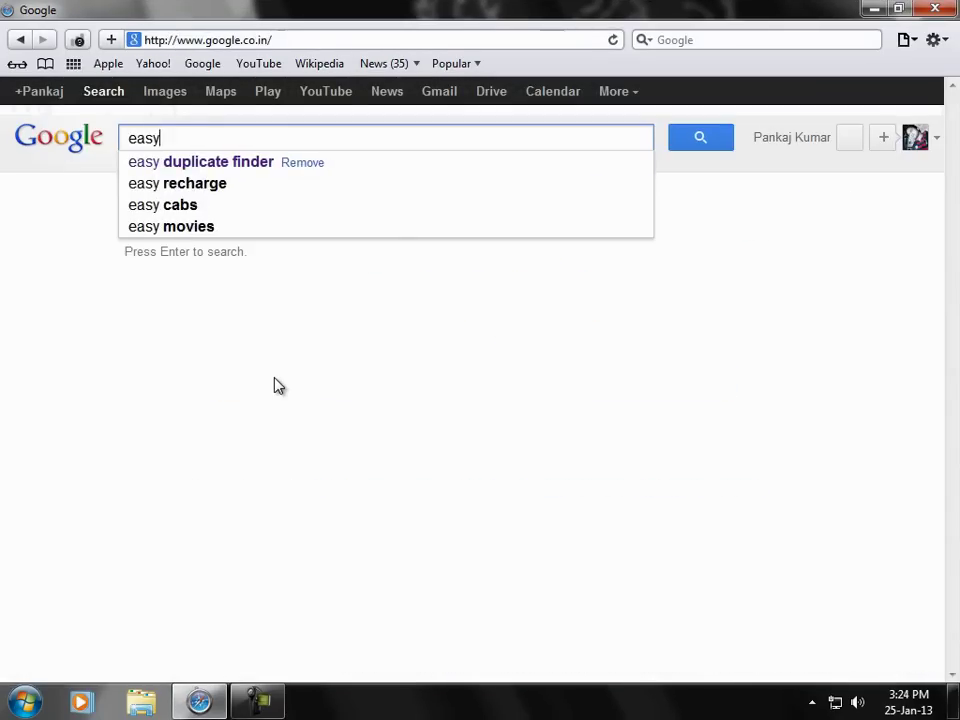
key("Down")
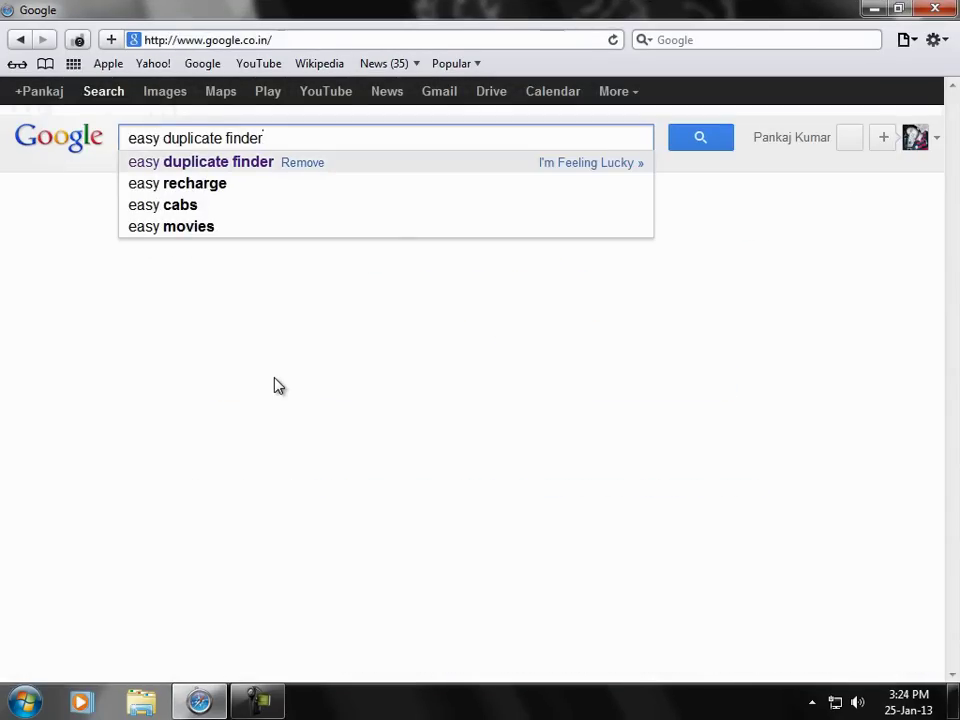
key("Return")
left_click(362, 262)
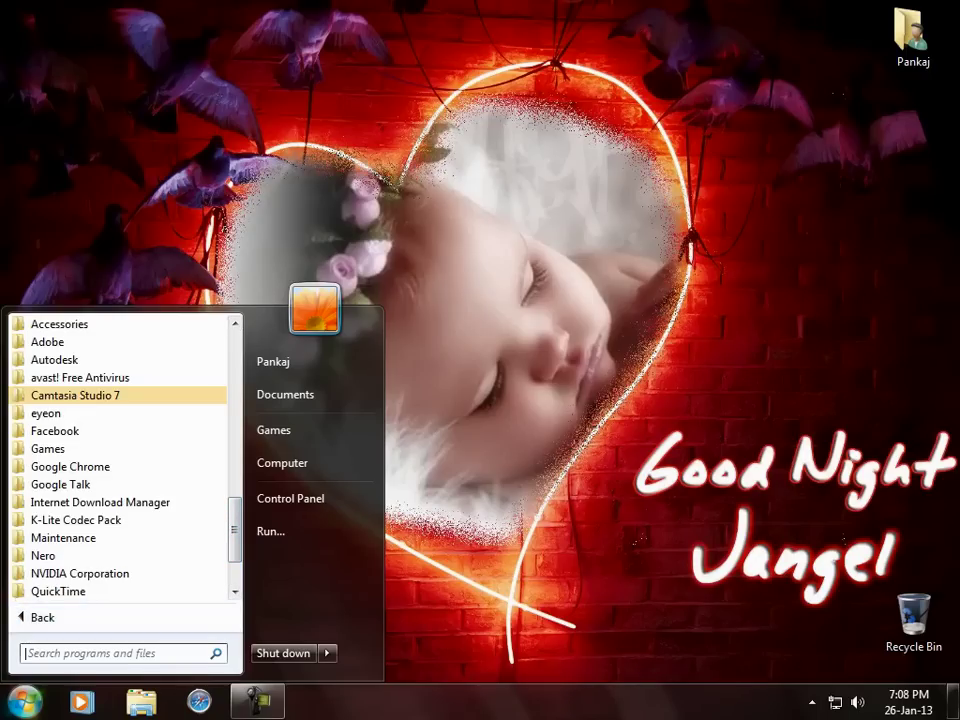
Step: Open Disk Defragmenter from the System Tools folder under Accessories in the installed programs list
key("Down")
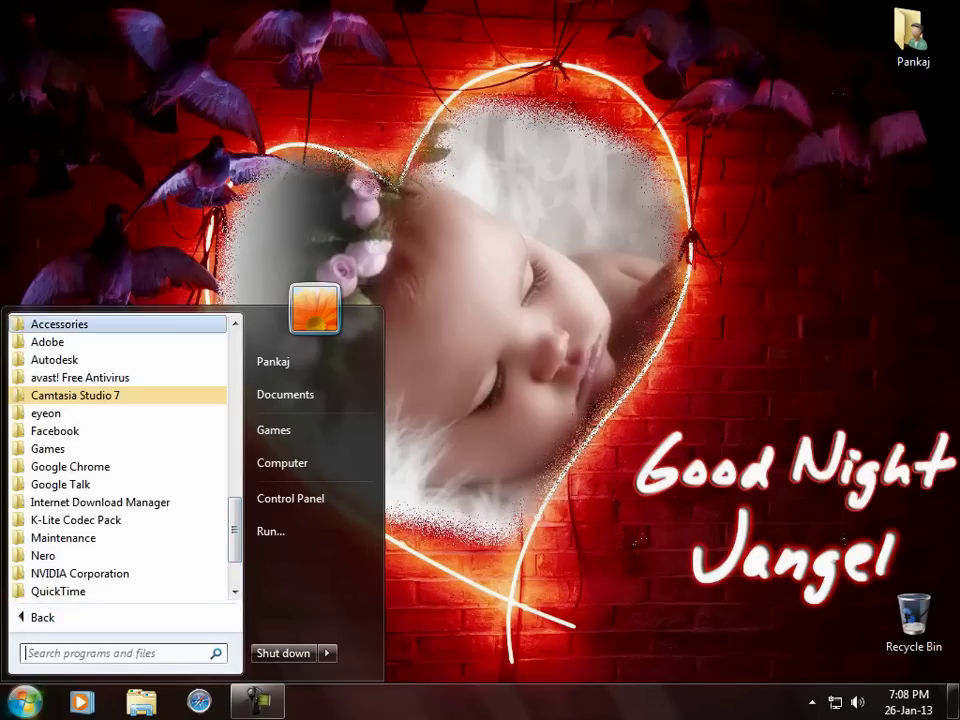
key("Return")
key("Down")
key("Down")
key("Down")
key("Down")
key("Down")
key("Down")
key("Down")
key("Down")
key("Down")
key("Down")
key("Down")
key("Down")
key("Down")
key("Down")
key("Down")
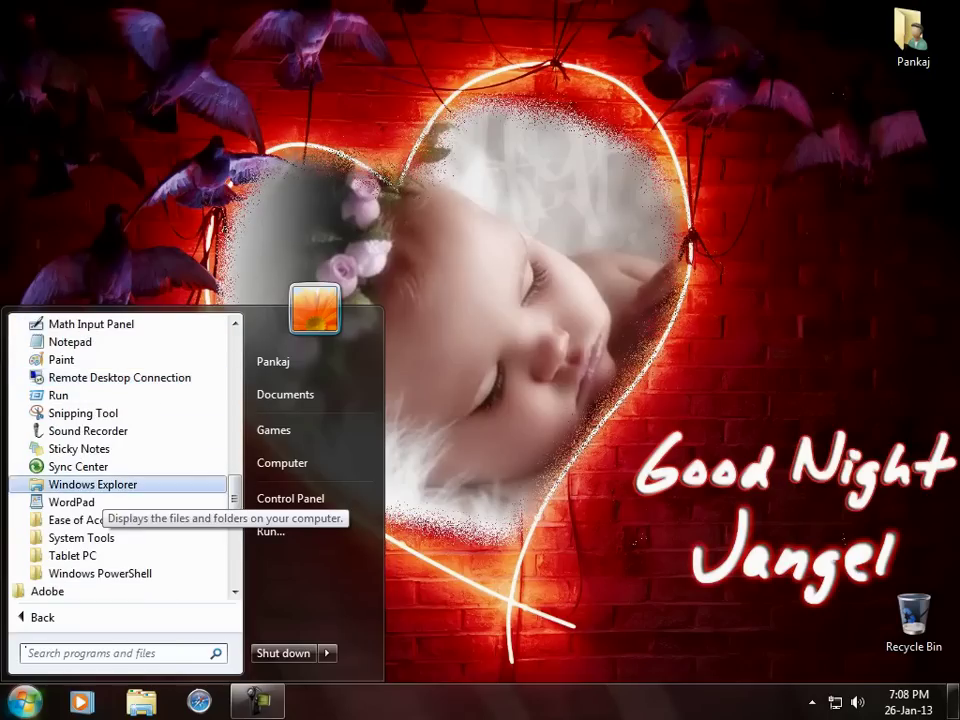
key("Down")
key("Down")
key("Down")
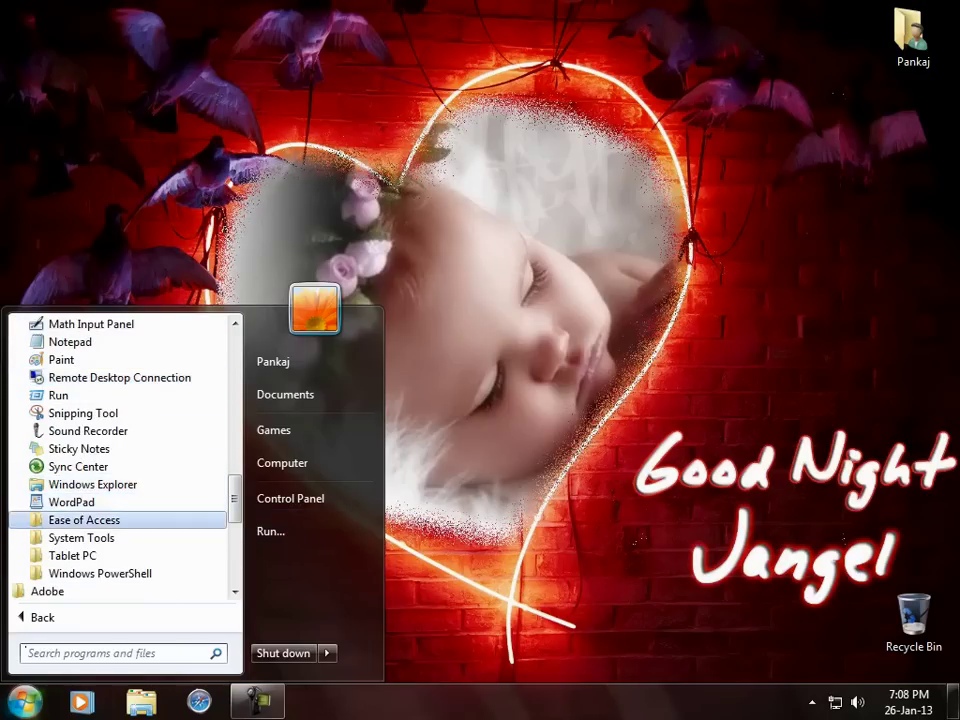
key("Return")
key("Down")
key("Down")
key("Down")
key("Down")
key("Down")
key("Down")
key("Down")
key("Down")
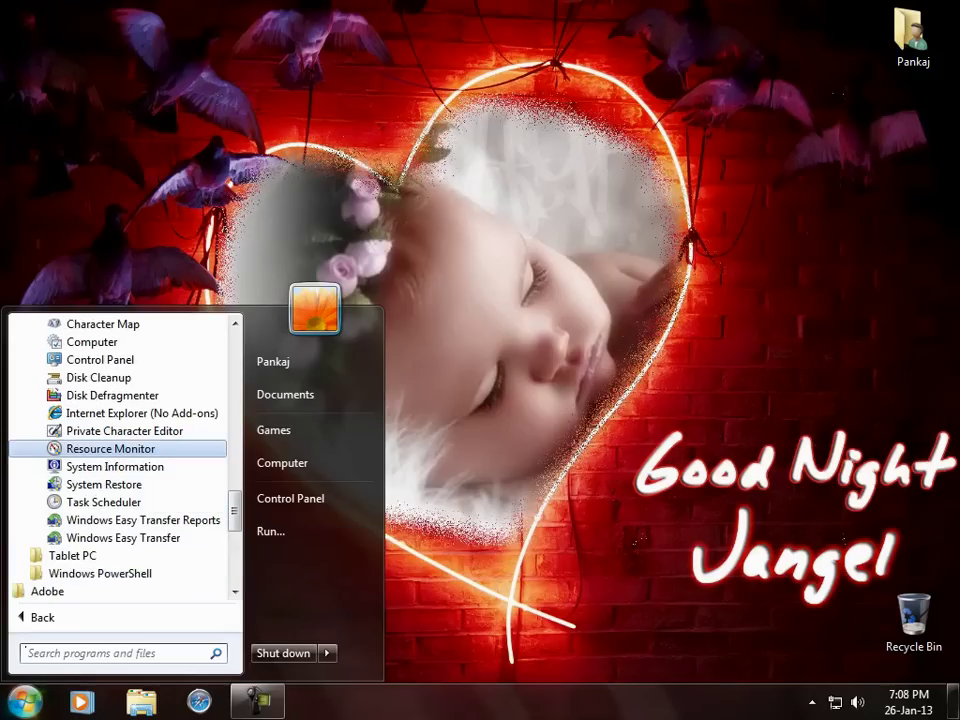
key("Up")
key("Up")
key("Up")
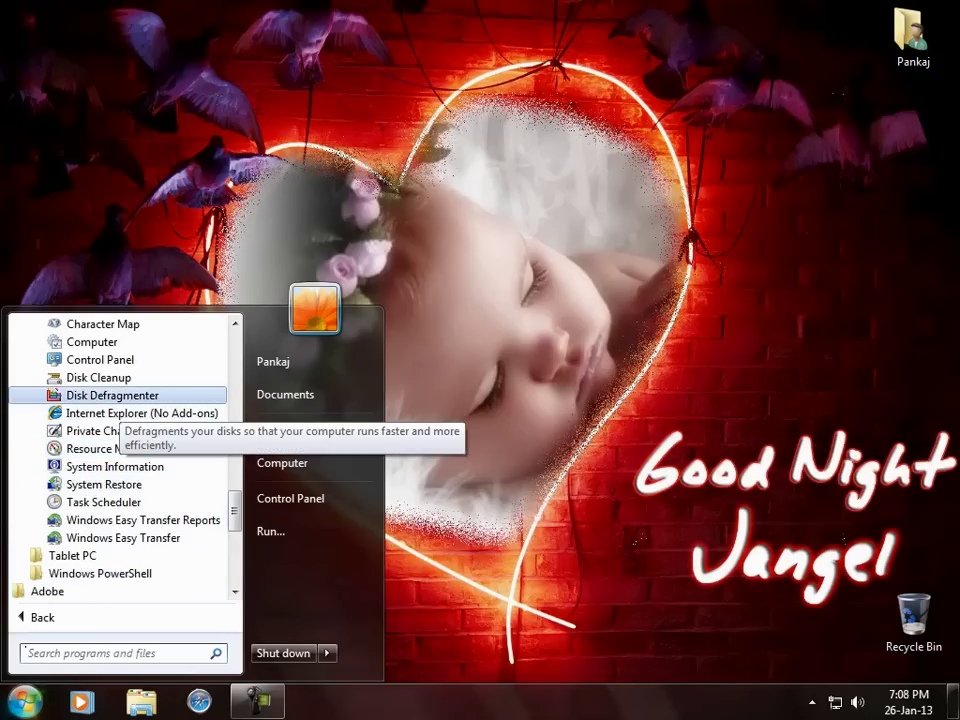
key("Return")
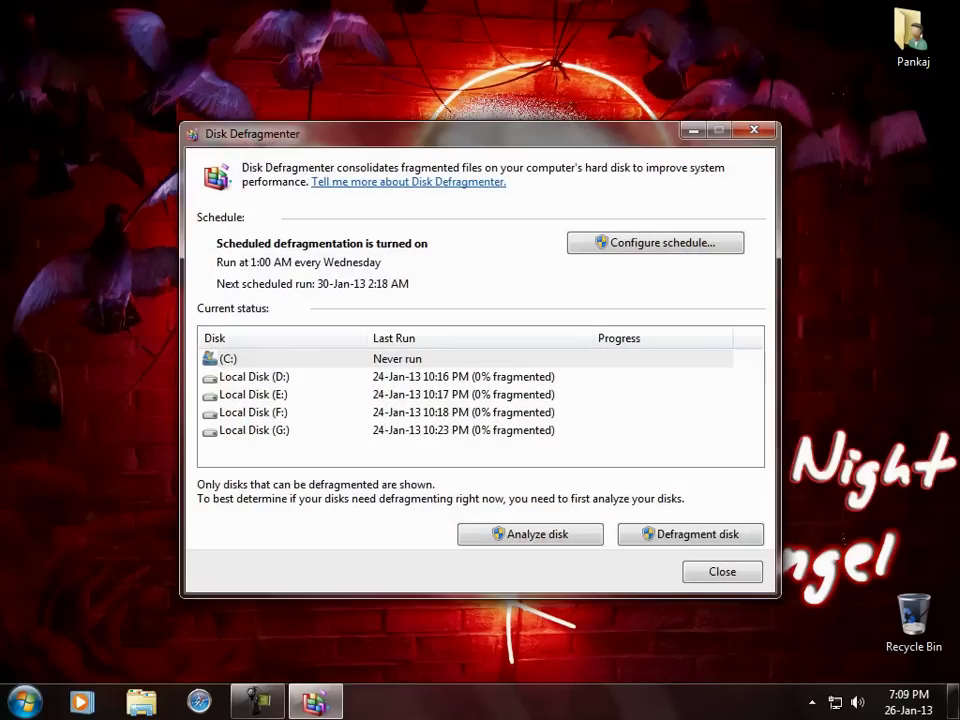
Step: Look over drive C: and the disk status list in Disk Defragmenter, and close it without analyzing or defragmenting
key("Tab")
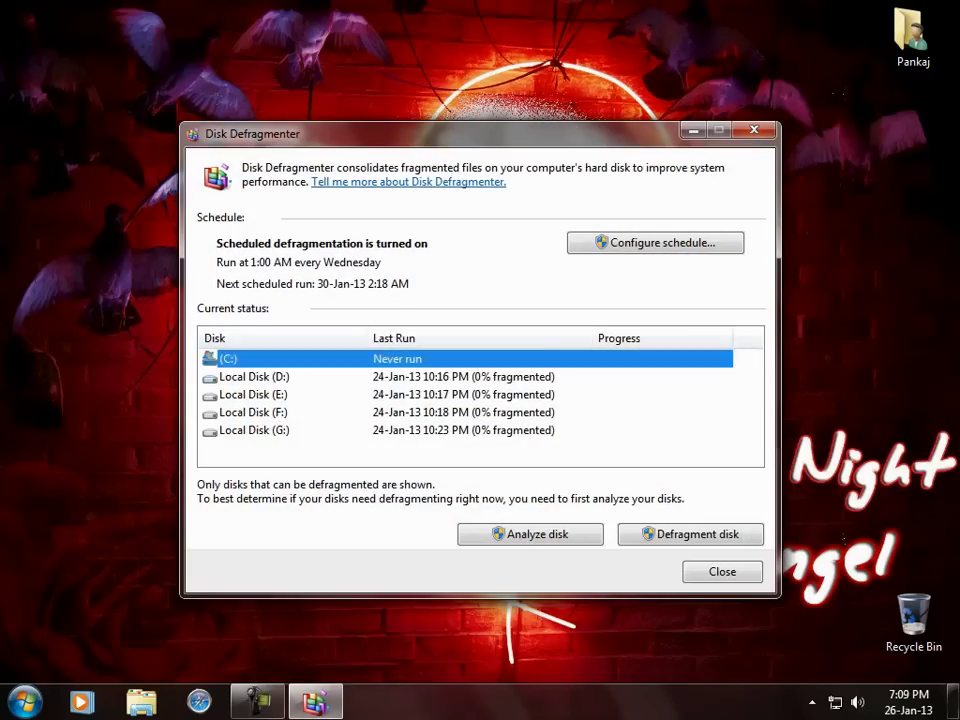
key("Tab")
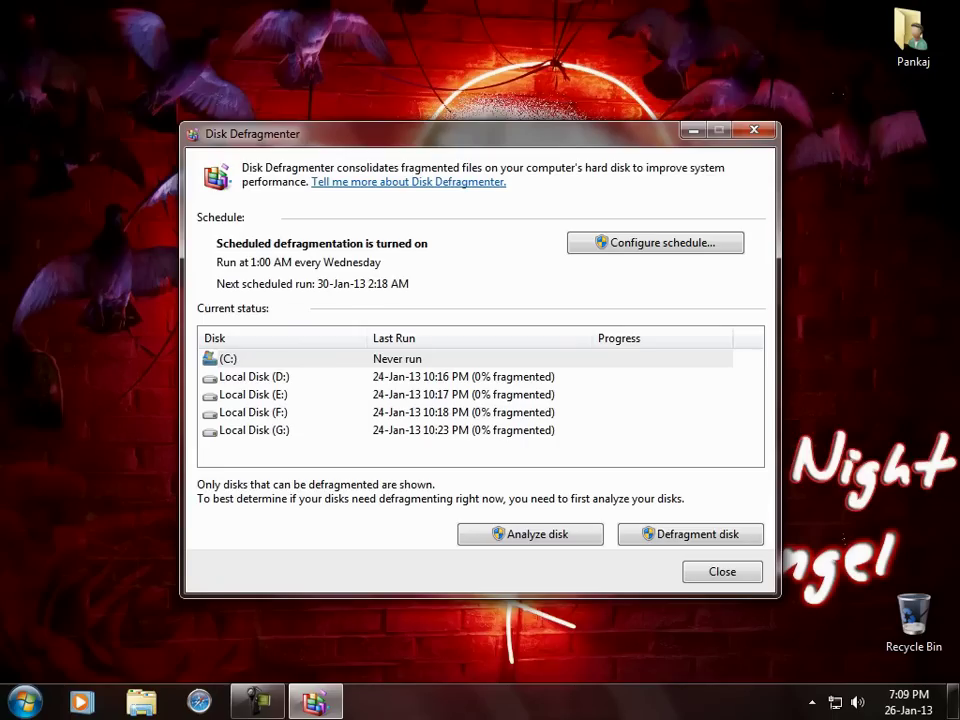
key("alt+F4")
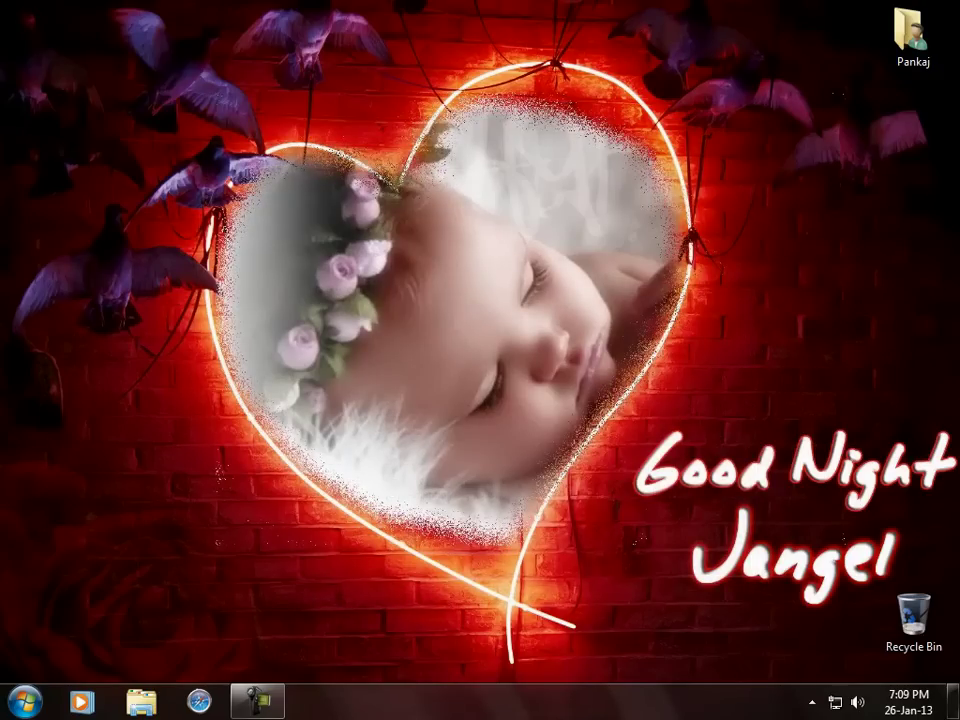
Step: Open the user's temporary files folder by running %temp% from the Run dialog
key("super")
left_click(268, 529)
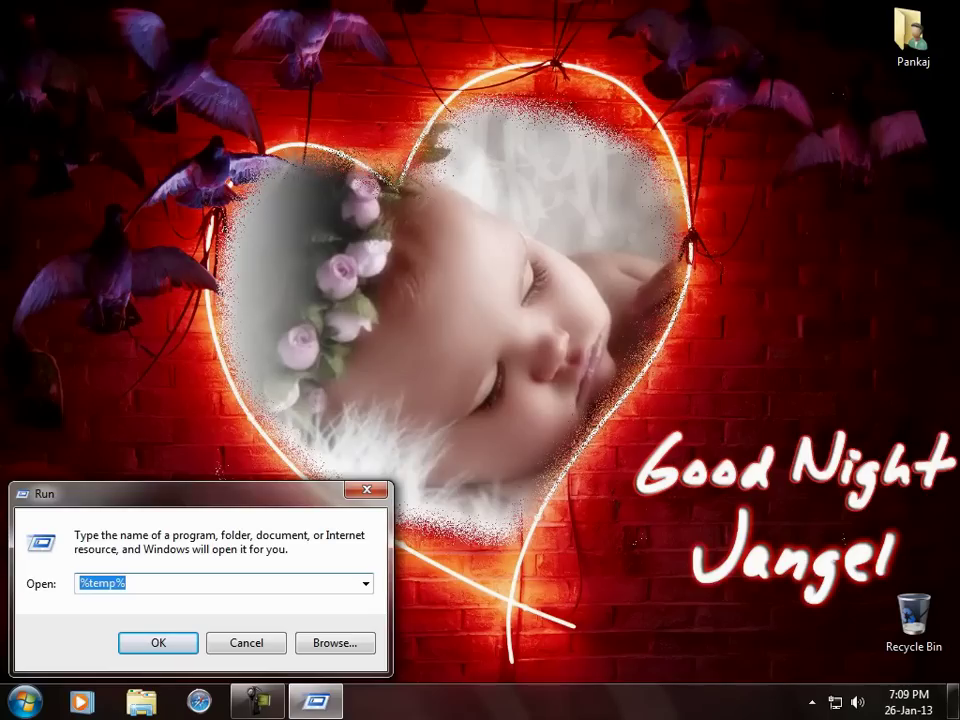
type("%")
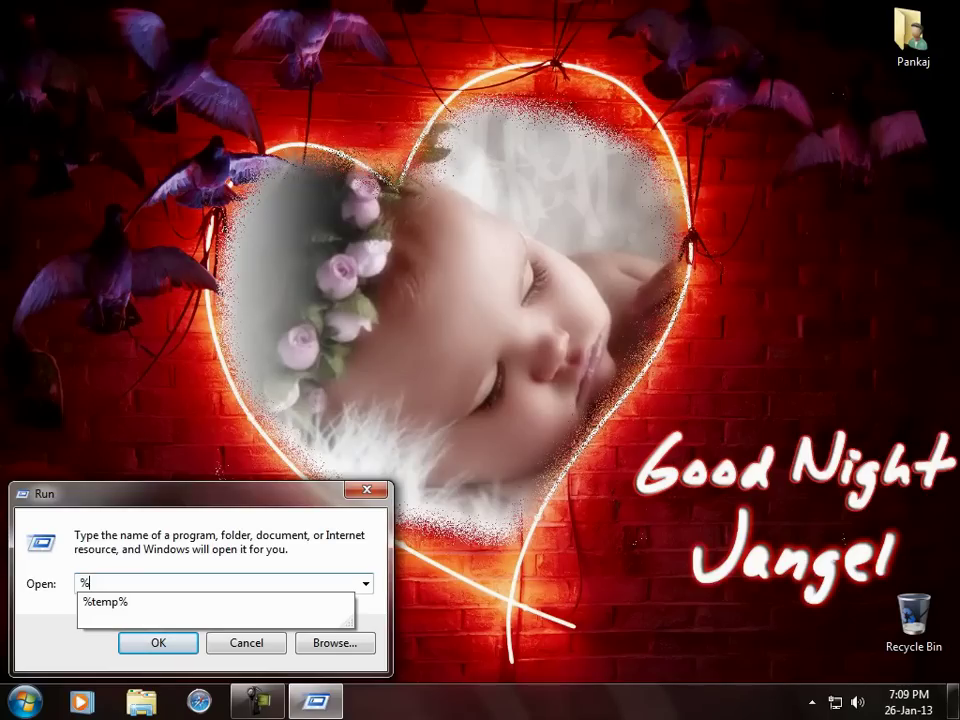
type("temp%")
key("Return")
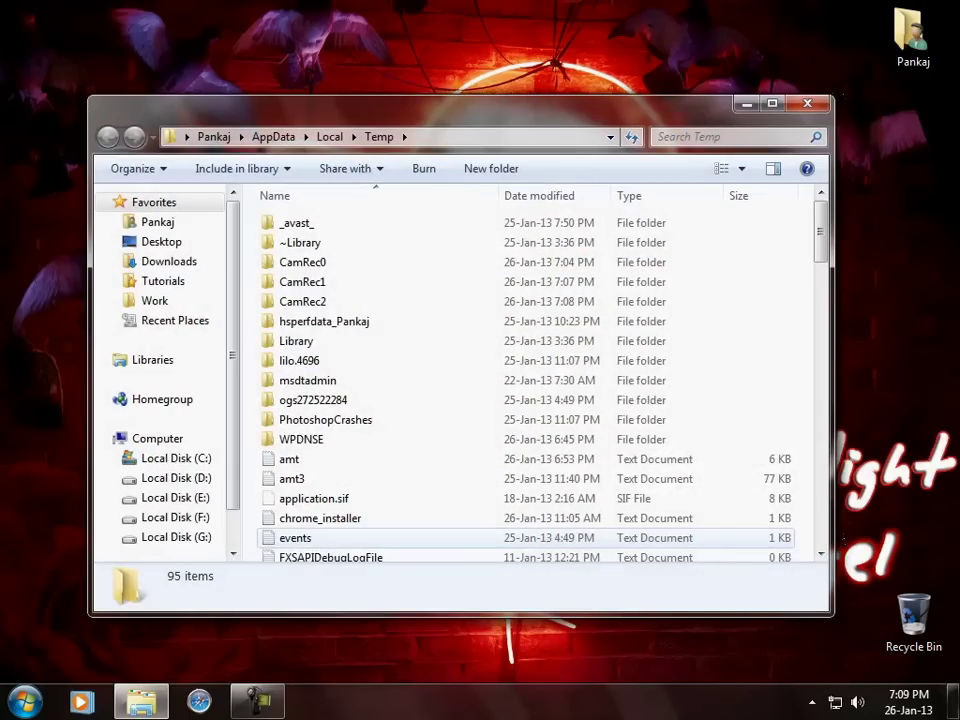
Step: Permanently delete all items in the Temp folder, including the shared _avast_ folder, and skip every item that cannot be deleted
key("ctrl+a")
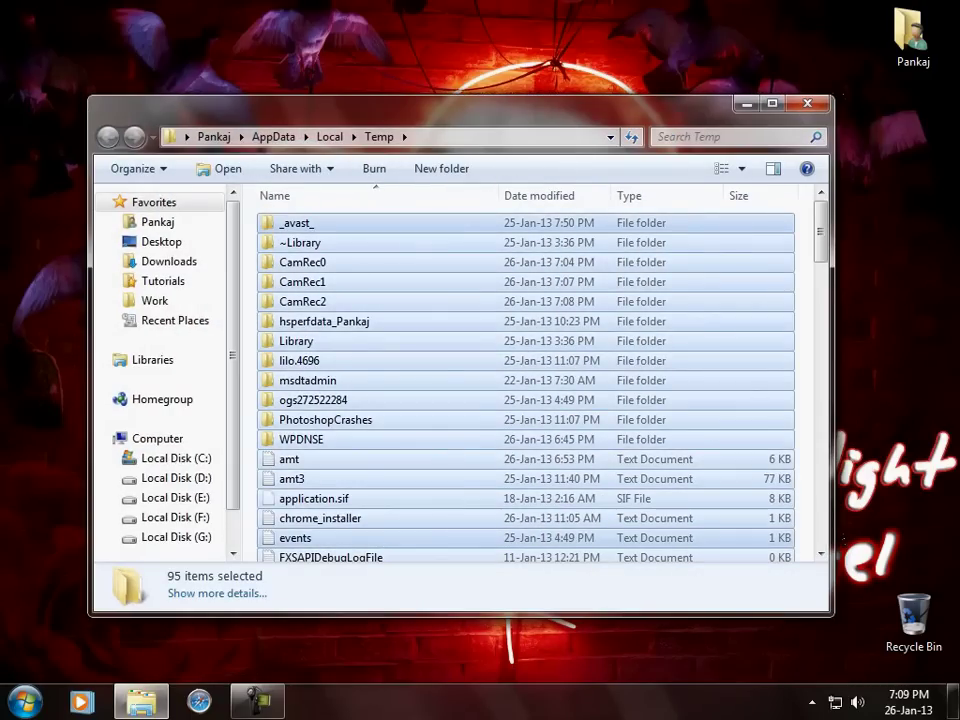
key("shift+Delete")
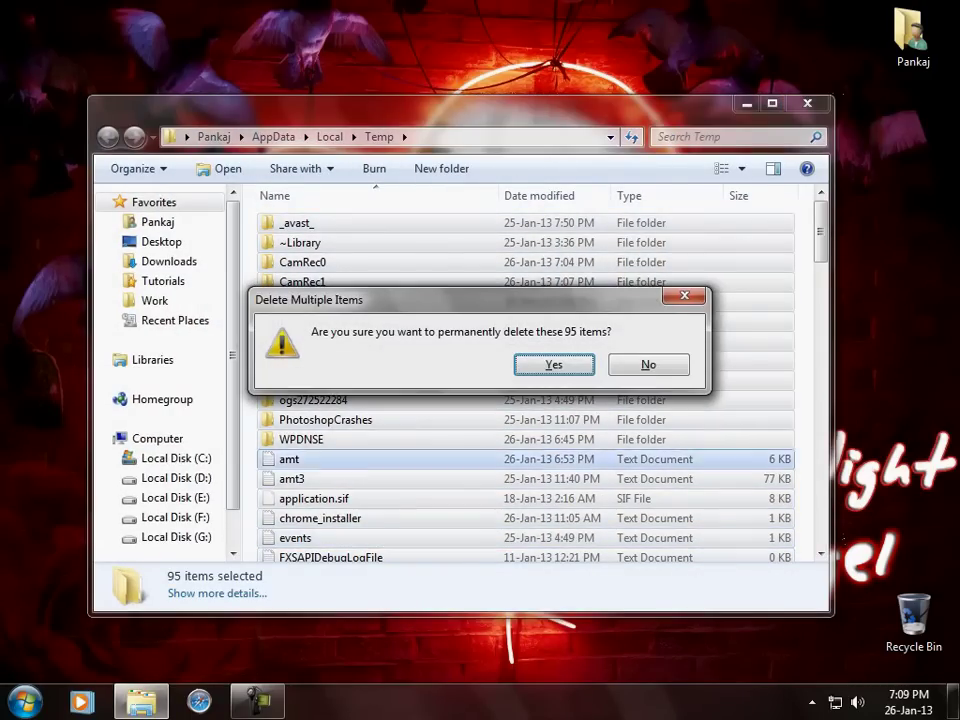
key("Return")
key("Return")
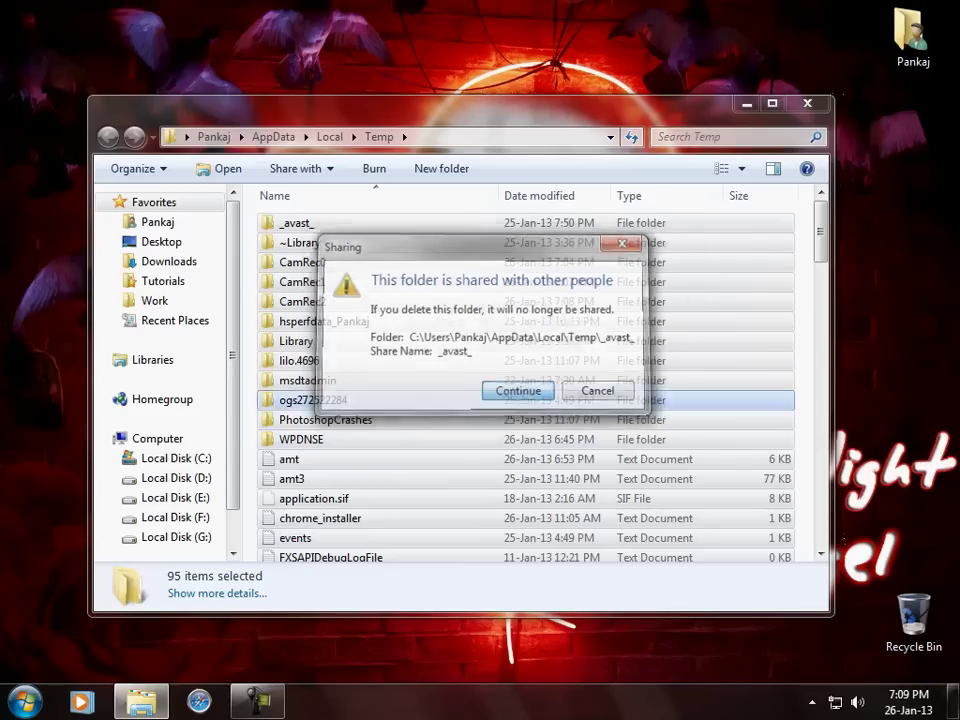
key("alt+d")
key("alt+s")
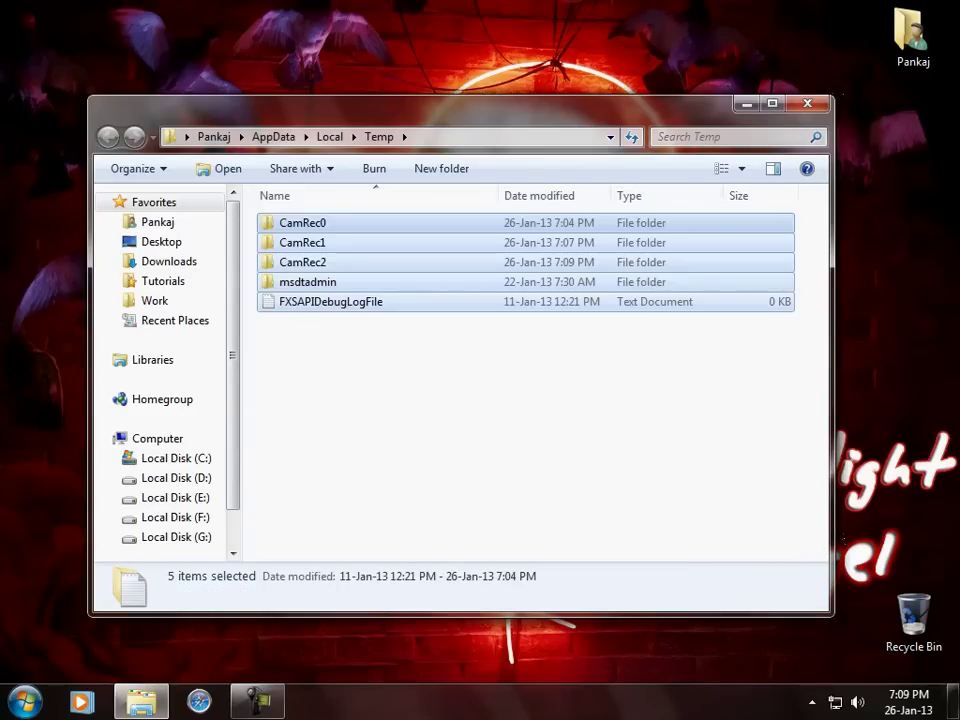